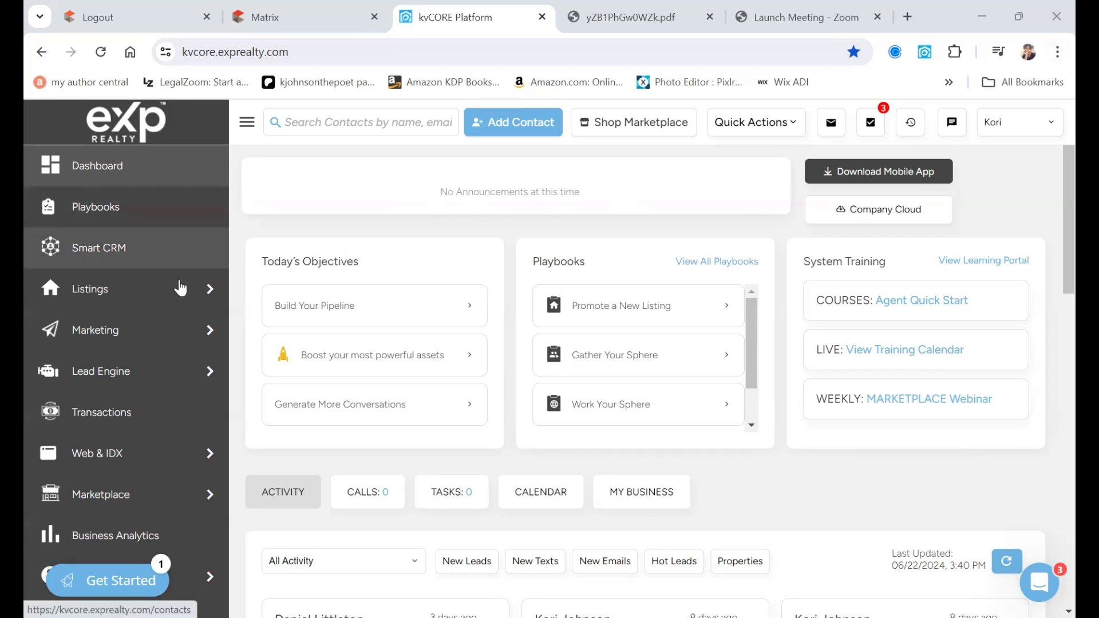
- Launch CORE Present from the kvCORE sidebar's Marketing menu in a new tab
{"action": "mouse_move", "coordinate": [176, 328]}
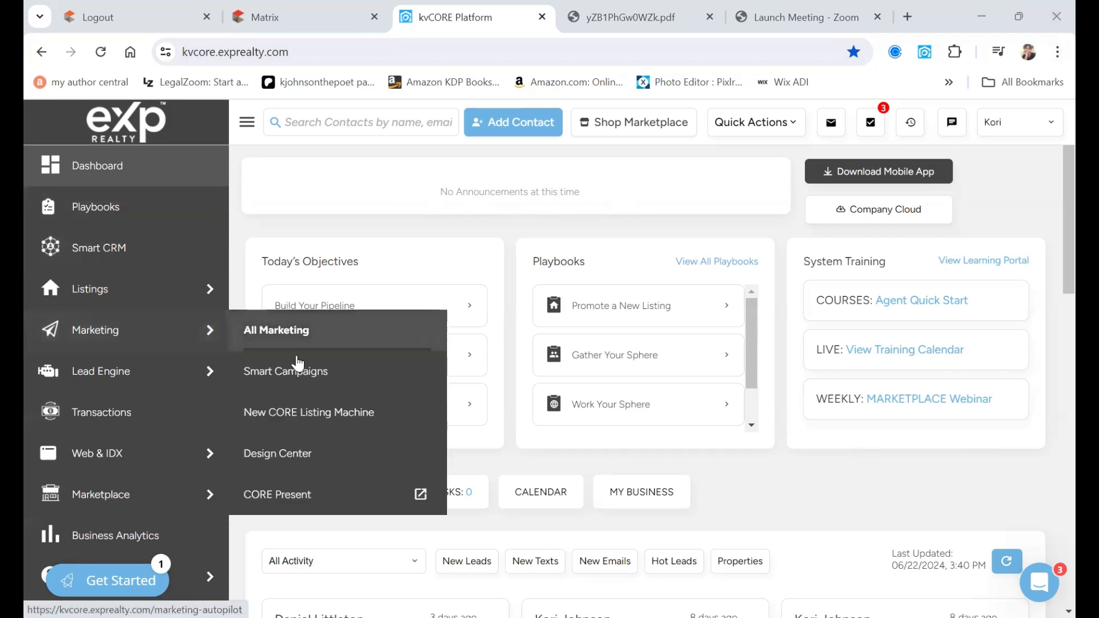
{"action": "left_click", "coordinate": [321, 503]}
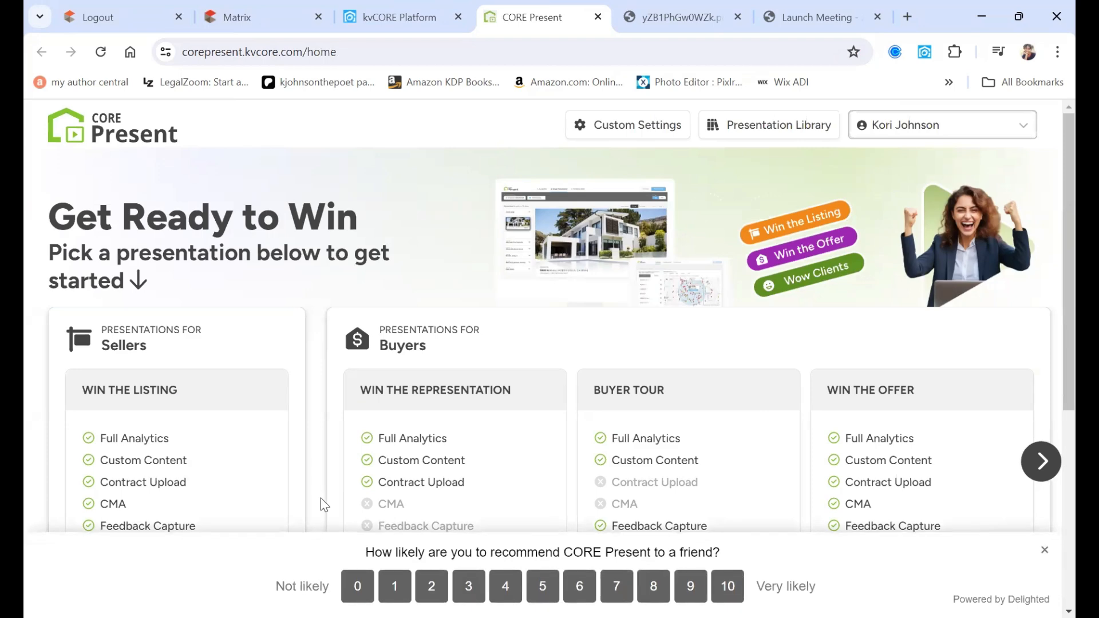
- Dismiss the Delighted survey and scroll the home page to Past Presentations and back
{"action": "left_click", "coordinate": [1045, 552]}
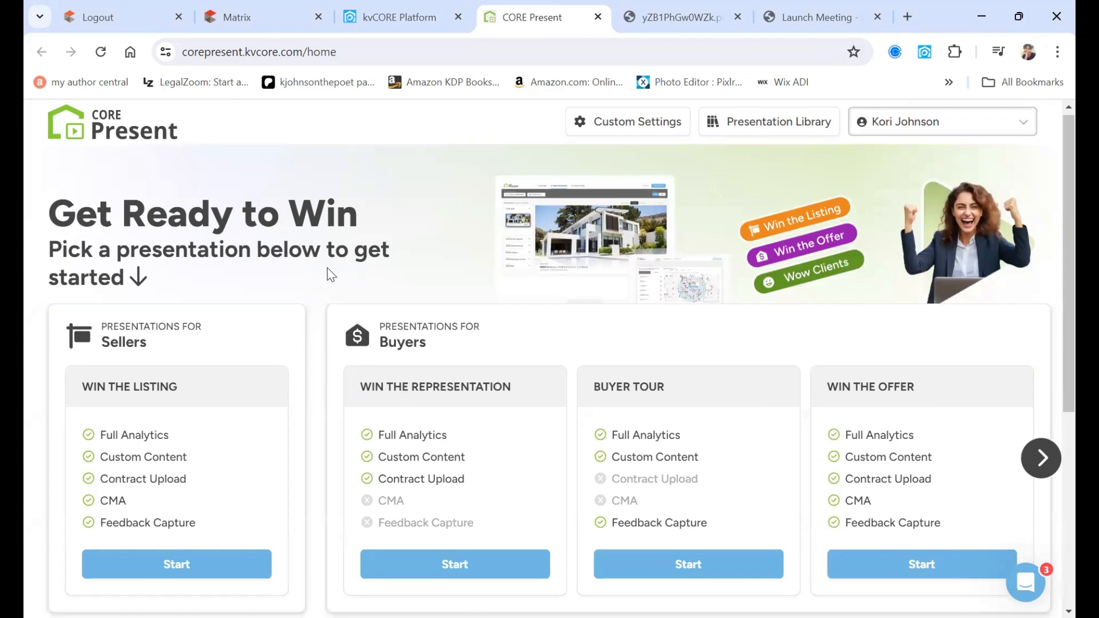
{"action": "scroll", "coordinate": [330, 275], "scroll_direction": "down", "scroll_amount": 2}
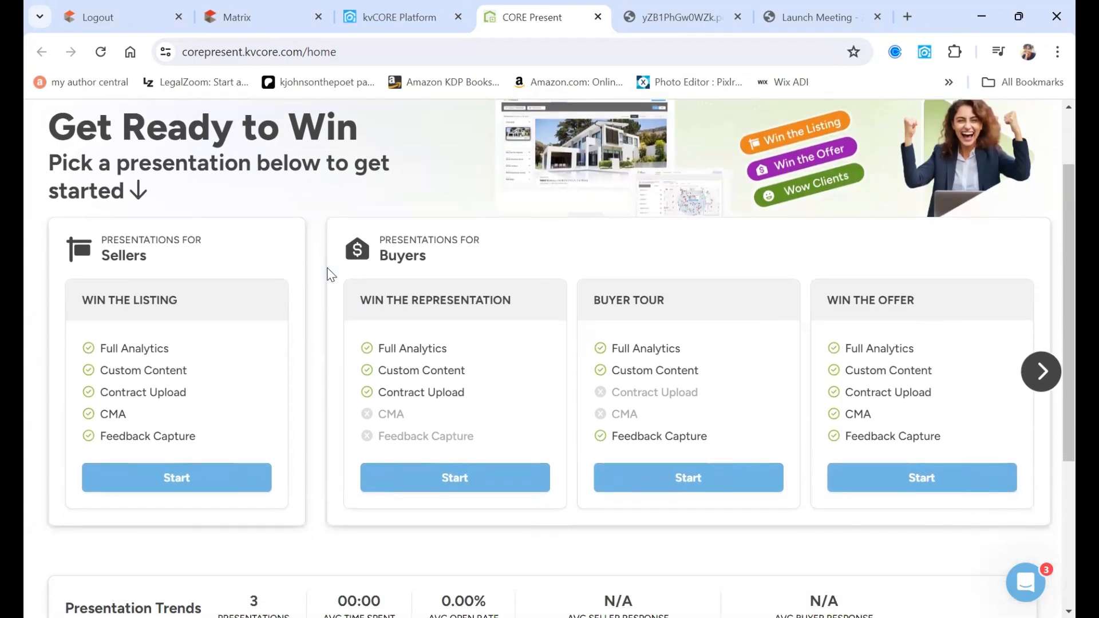
{"action": "scroll", "coordinate": [330, 275], "scroll_direction": "down", "scroll_amount": 1}
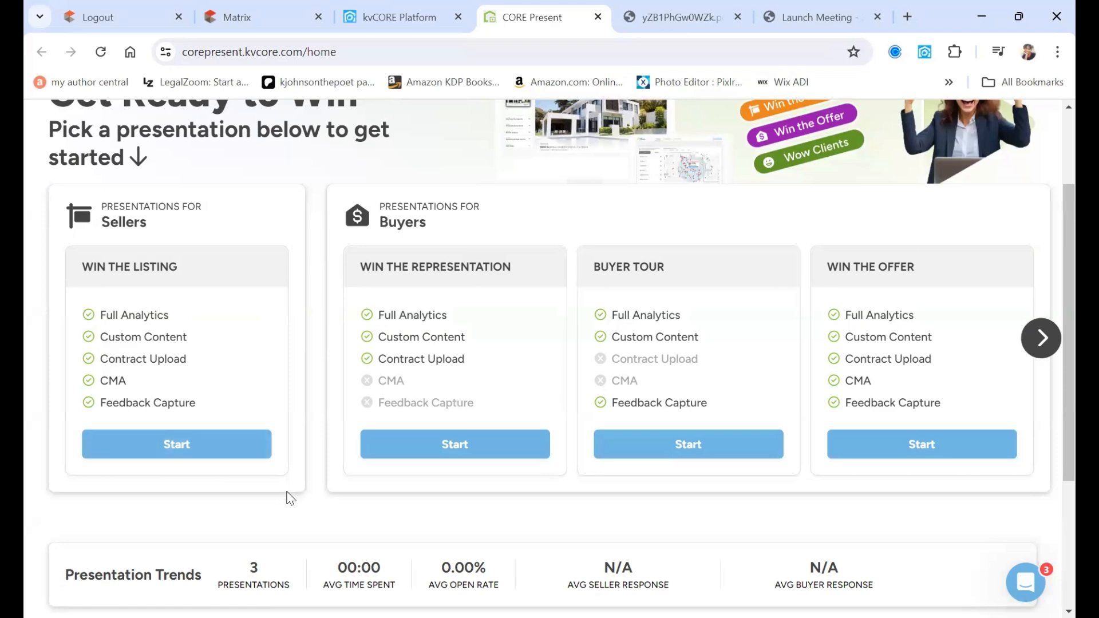
{"action": "scroll", "coordinate": [289, 498], "scroll_direction": "down", "scroll_amount": 3}
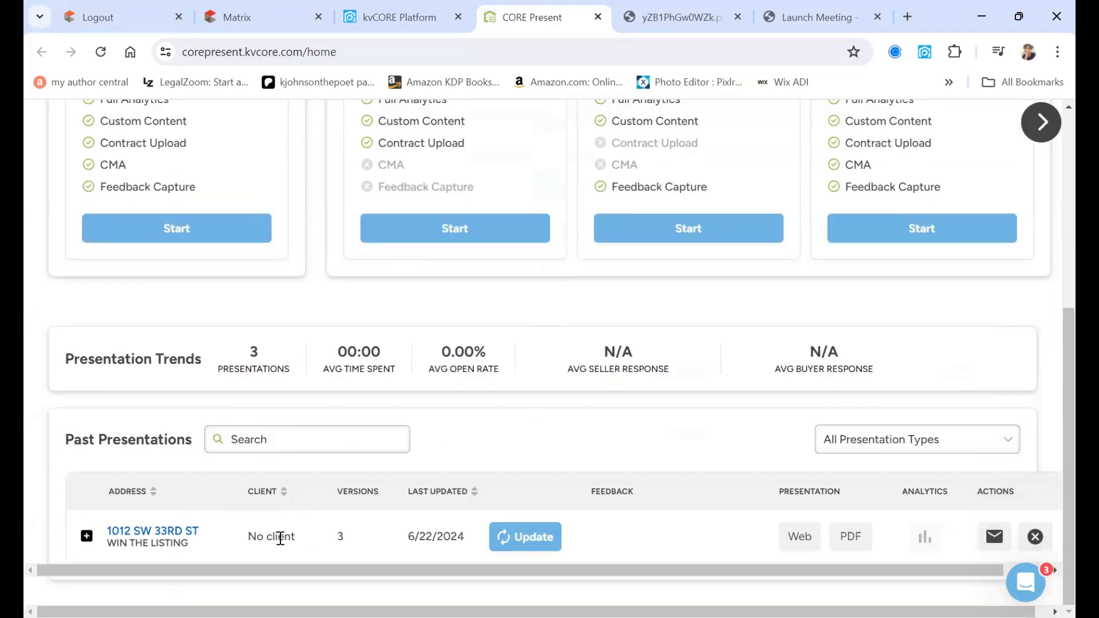
{"action": "scroll", "coordinate": [263, 349], "scroll_direction": "up", "scroll_amount": 1}
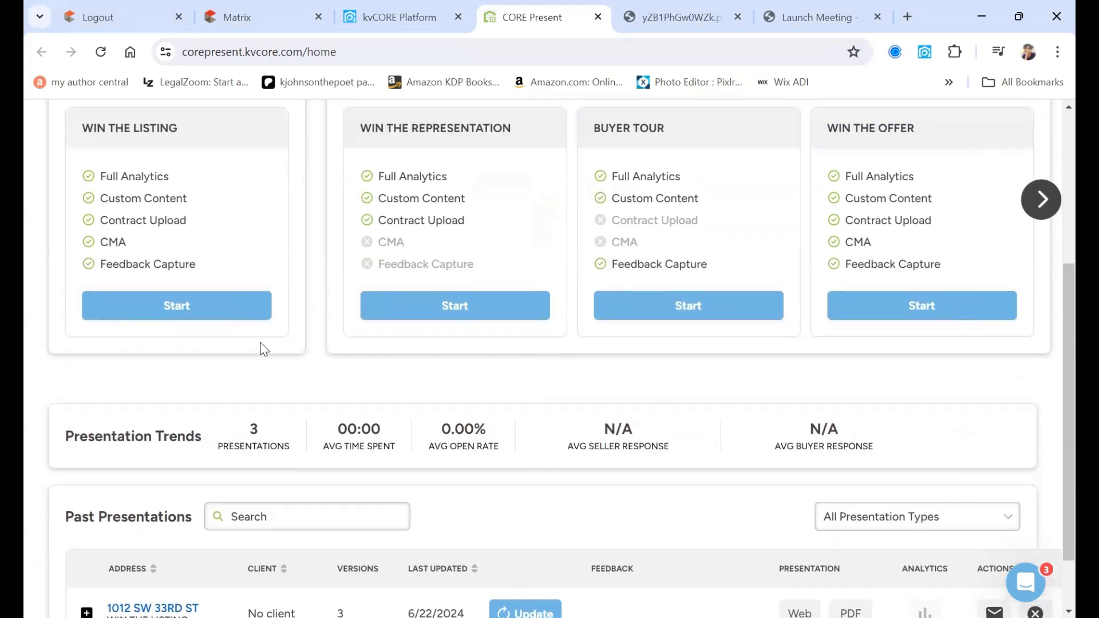
{"action": "scroll", "coordinate": [262, 346], "scroll_direction": "up", "scroll_amount": 1}
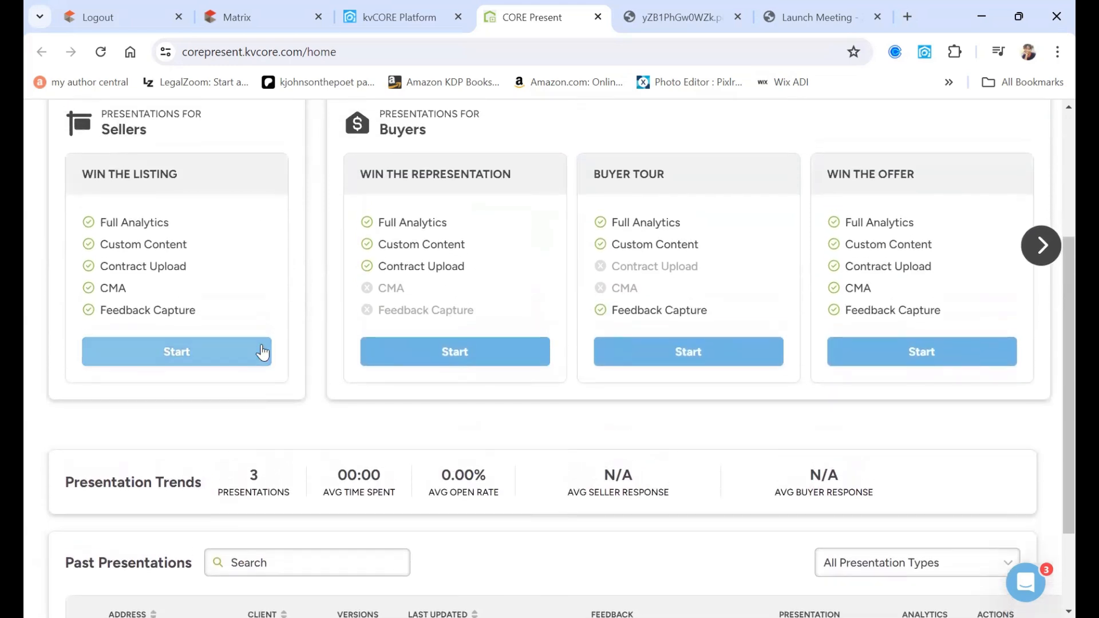
{"action": "left_click", "coordinate": [222, 357]}
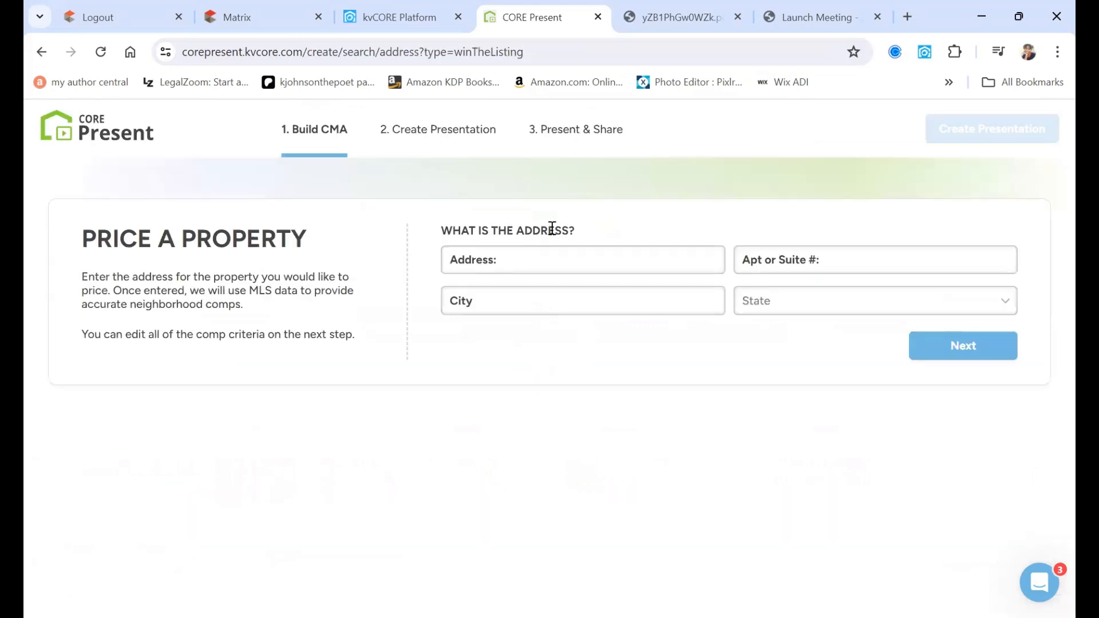
{"action": "left_click", "coordinate": [550, 261]}
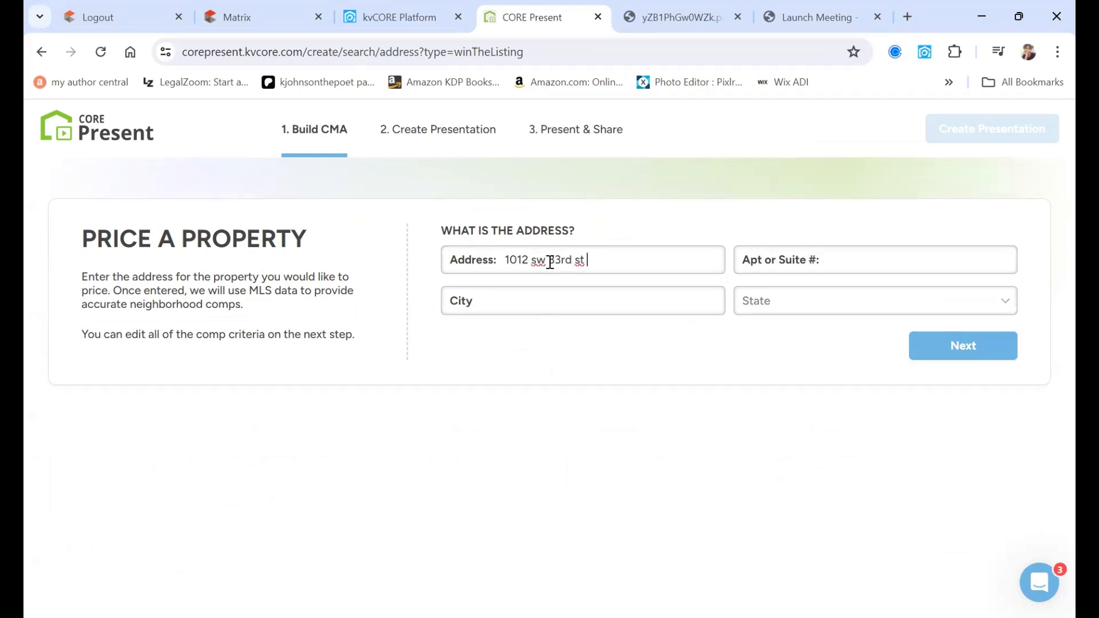
{"action": "left_click", "coordinate": [555, 304]}
{"action": "type", "text": "oklahoma"}
- Set the state to Oklahoma, look up the property details, and continue to comparables
{"action": "left_click", "coordinate": [774, 307]}
{"action": "scroll", "coordinate": [813, 360], "scroll_direction": "down", "scroll_amount": 4}
{"action": "scroll", "coordinate": [816, 367], "scroll_direction": "down", "scroll_amount": 8}
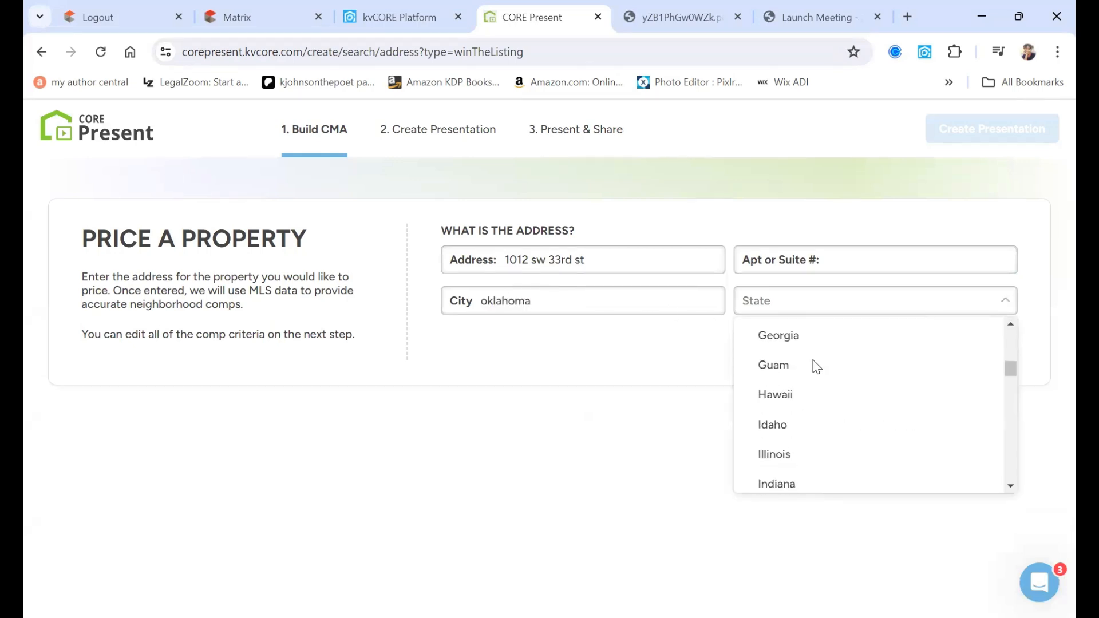
{"action": "scroll", "coordinate": [816, 367], "scroll_direction": "down", "scroll_amount": 7}
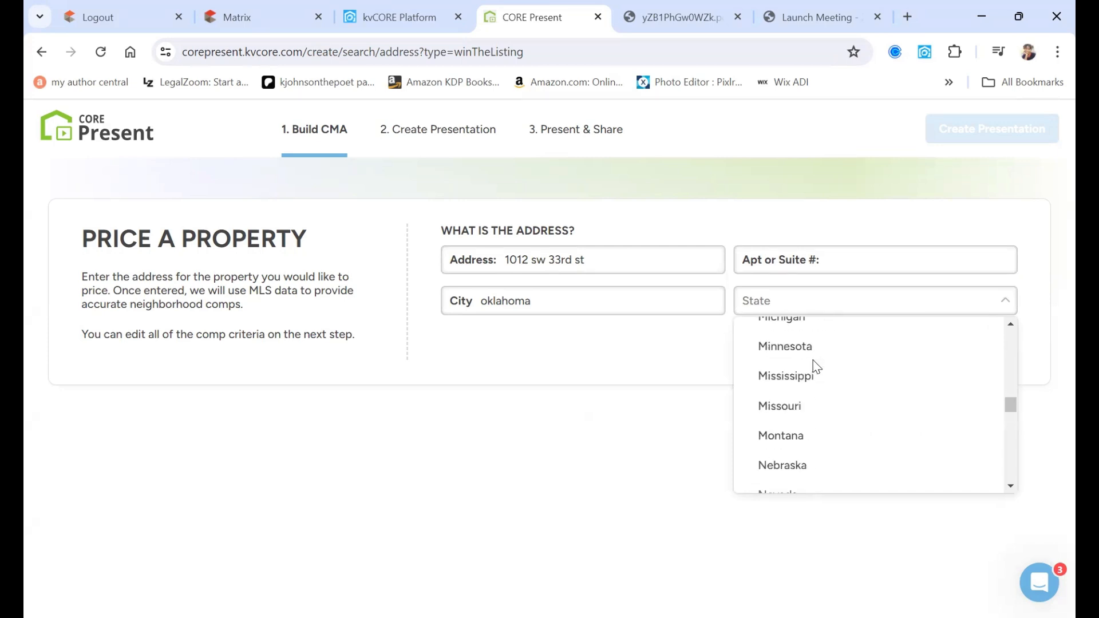
{"action": "scroll", "coordinate": [814, 367], "scroll_direction": "down", "scroll_amount": 2}
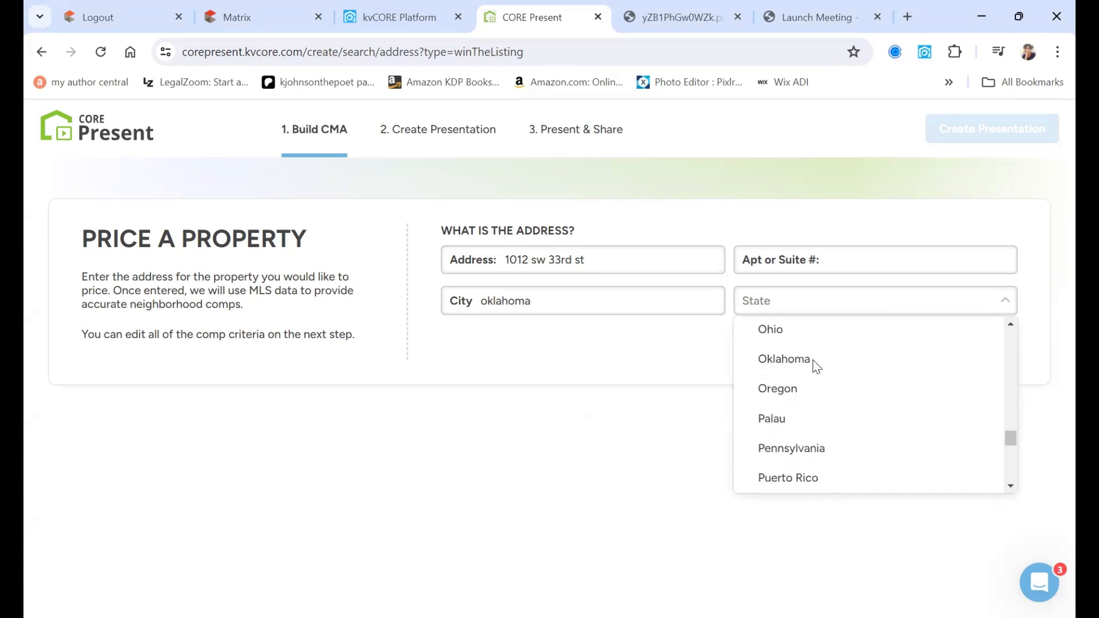
{"action": "left_click", "coordinate": [815, 365]}
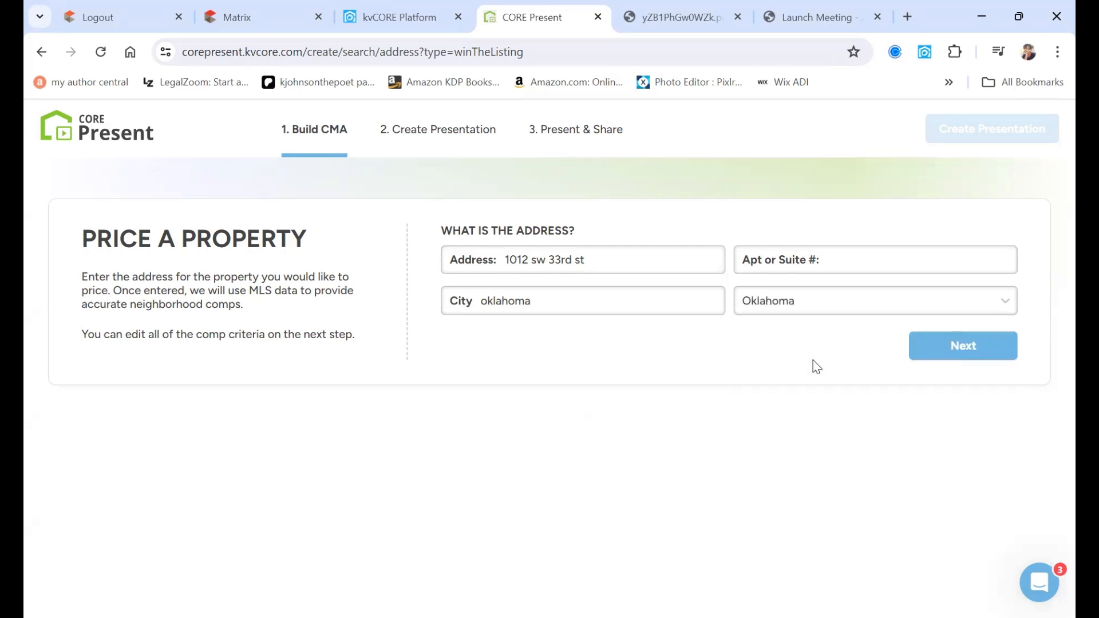
{"action": "left_click", "coordinate": [942, 358]}
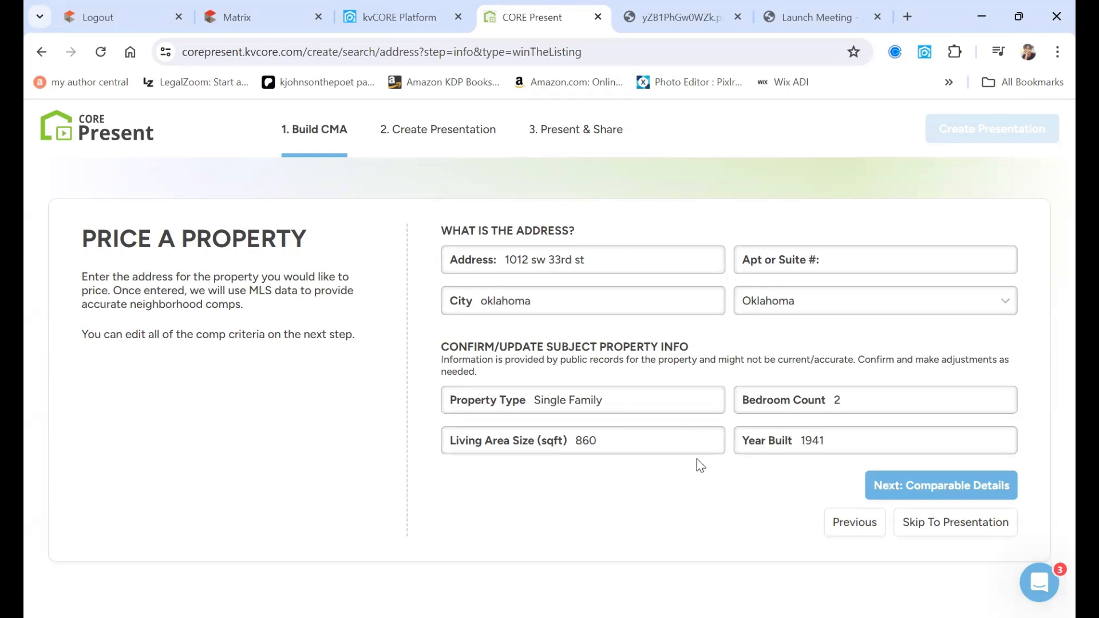
{"action": "left_click", "coordinate": [905, 486]}
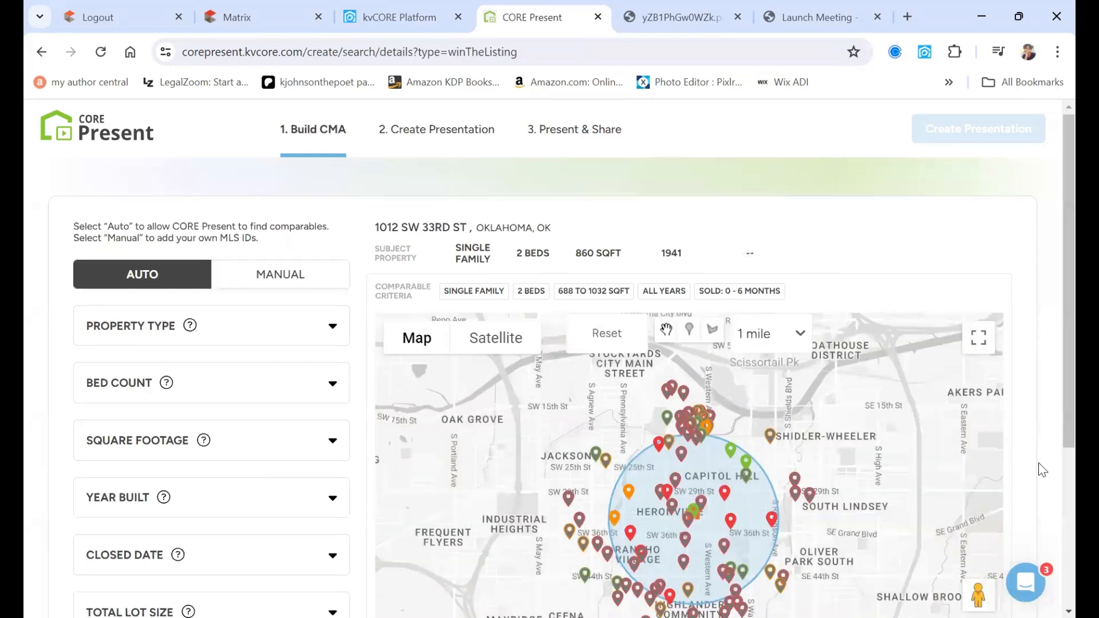
- Review the comparables search page, opening and closing the Property Type criteria
{"action": "scroll", "coordinate": [1042, 469], "scroll_direction": "down", "scroll_amount": 1}
{"action": "scroll", "coordinate": [1042, 470], "scroll_direction": "up", "scroll_amount": 1}
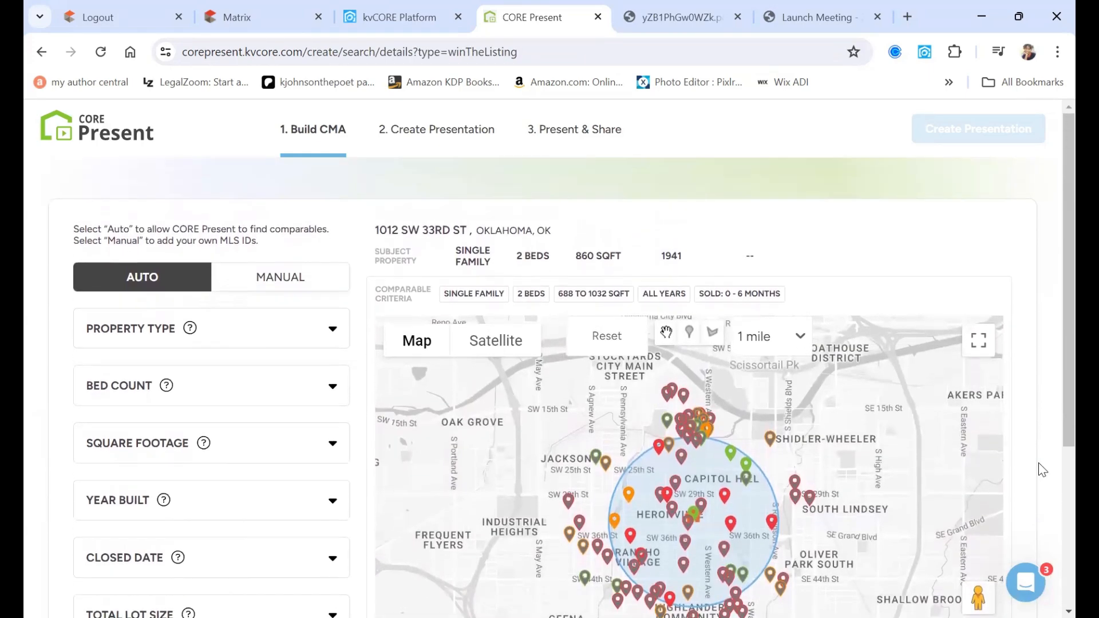
{"action": "scroll", "coordinate": [1042, 469], "scroll_direction": "down", "scroll_amount": 1}
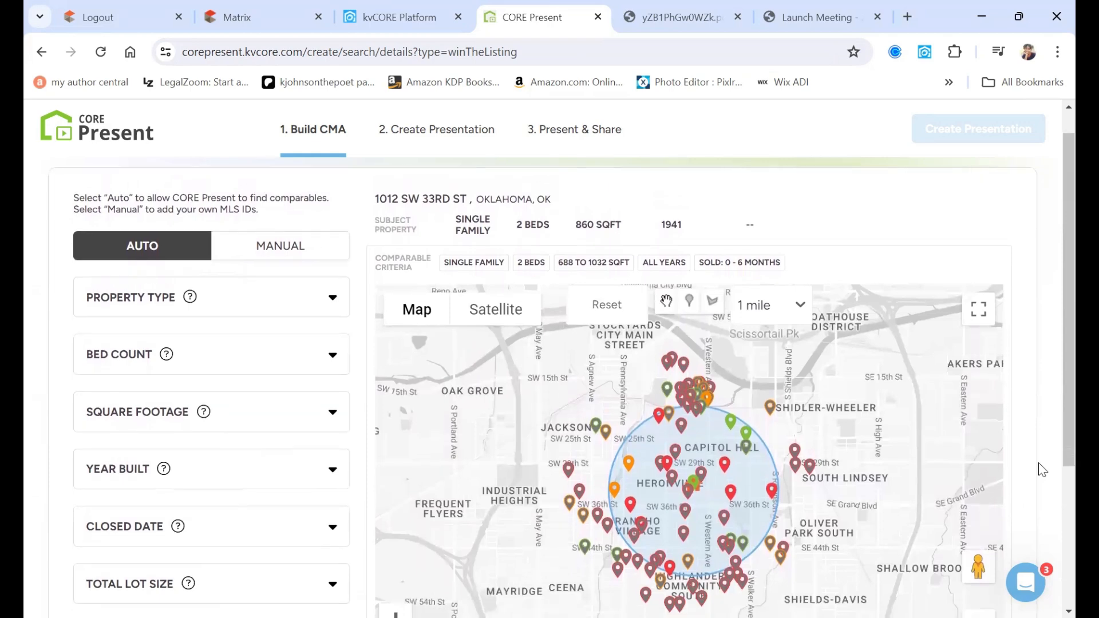
{"action": "scroll", "coordinate": [1043, 469], "scroll_direction": "down", "scroll_amount": 1}
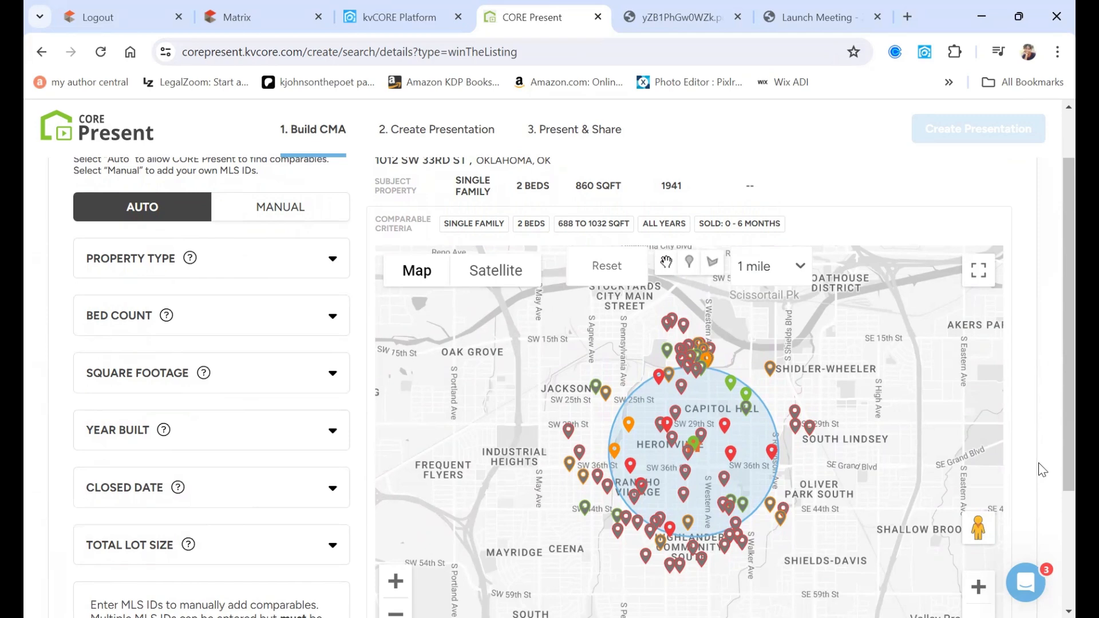
{"action": "scroll", "coordinate": [1042, 470], "scroll_direction": "down", "scroll_amount": 1}
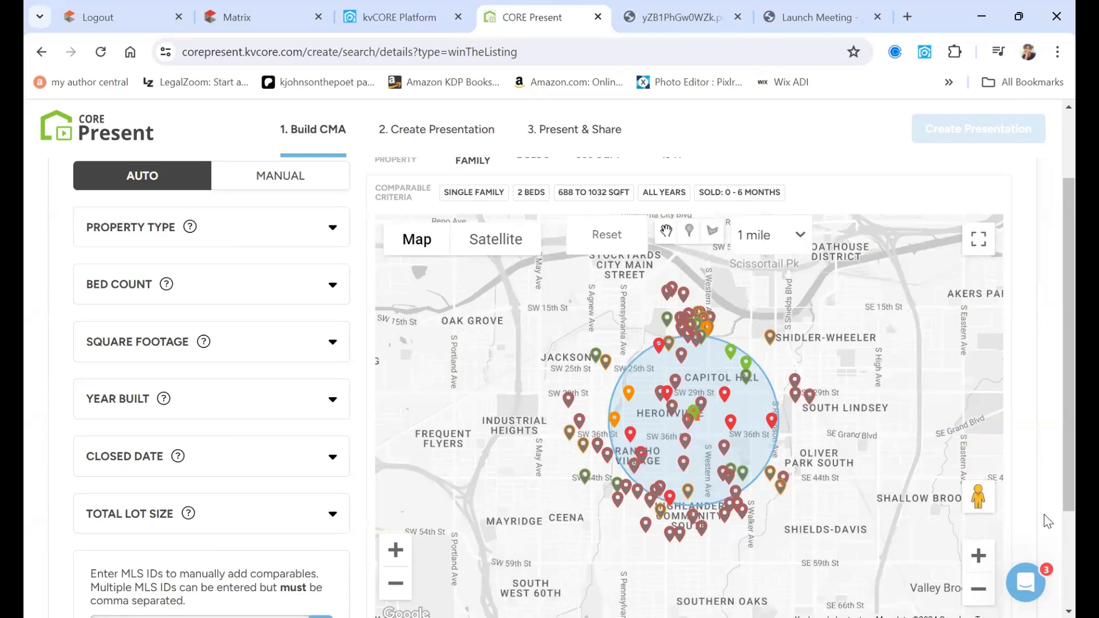
{"action": "scroll", "coordinate": [1048, 521], "scroll_direction": "down", "scroll_amount": 1}
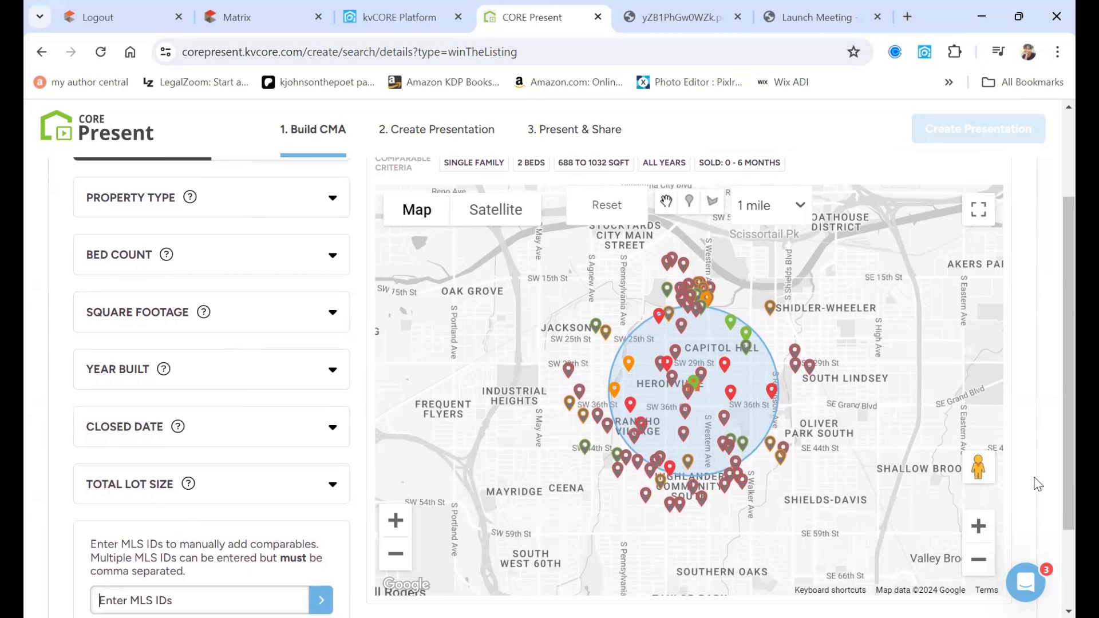
{"action": "scroll", "coordinate": [1039, 484], "scroll_direction": "up", "scroll_amount": 1}
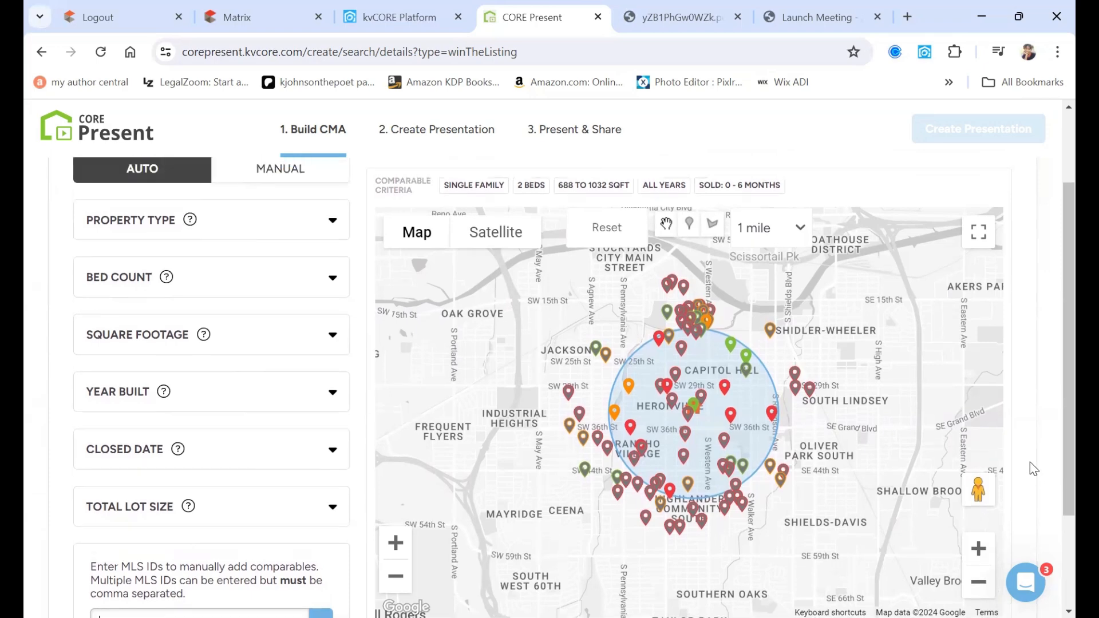
{"action": "left_click", "coordinate": [311, 229]}
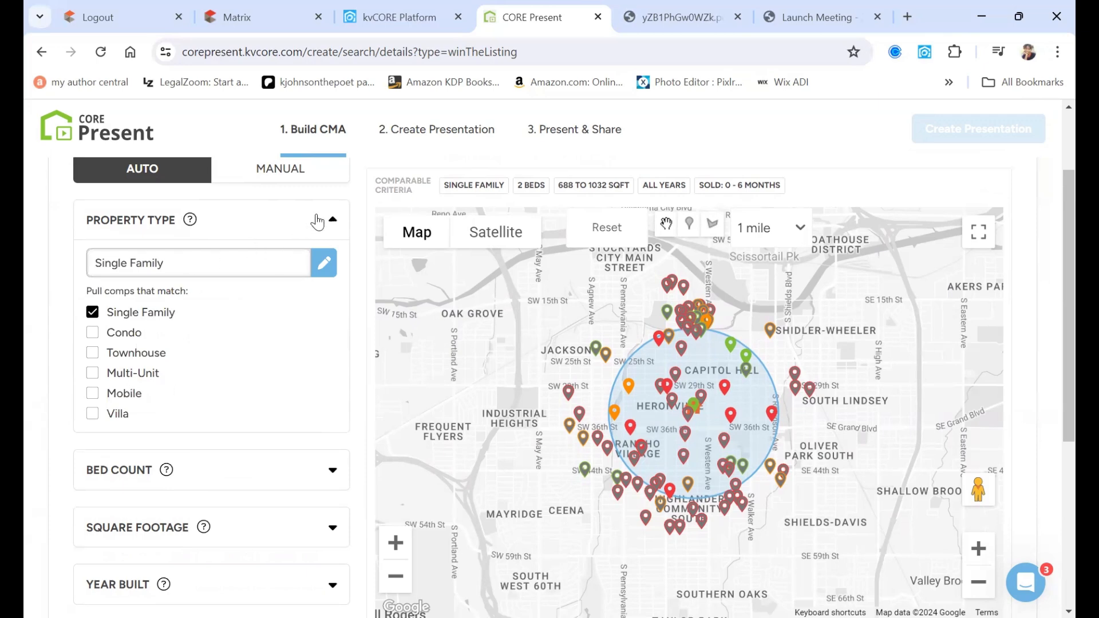
{"action": "left_click", "coordinate": [317, 222]}
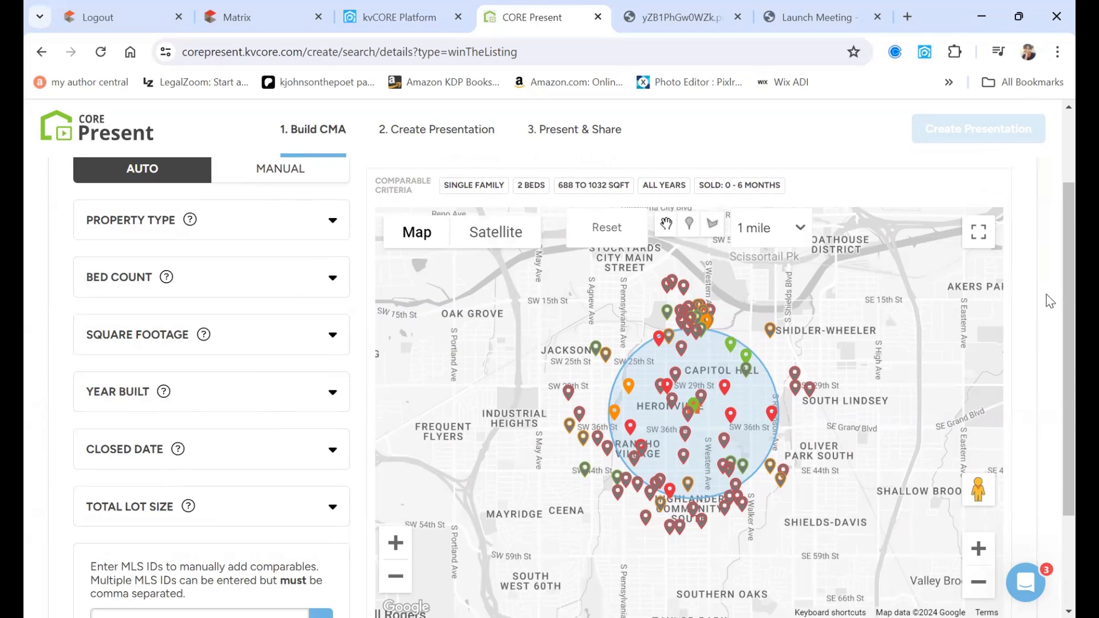
{"action": "scroll", "coordinate": [1043, 378], "scroll_direction": "down", "scroll_amount": 1}
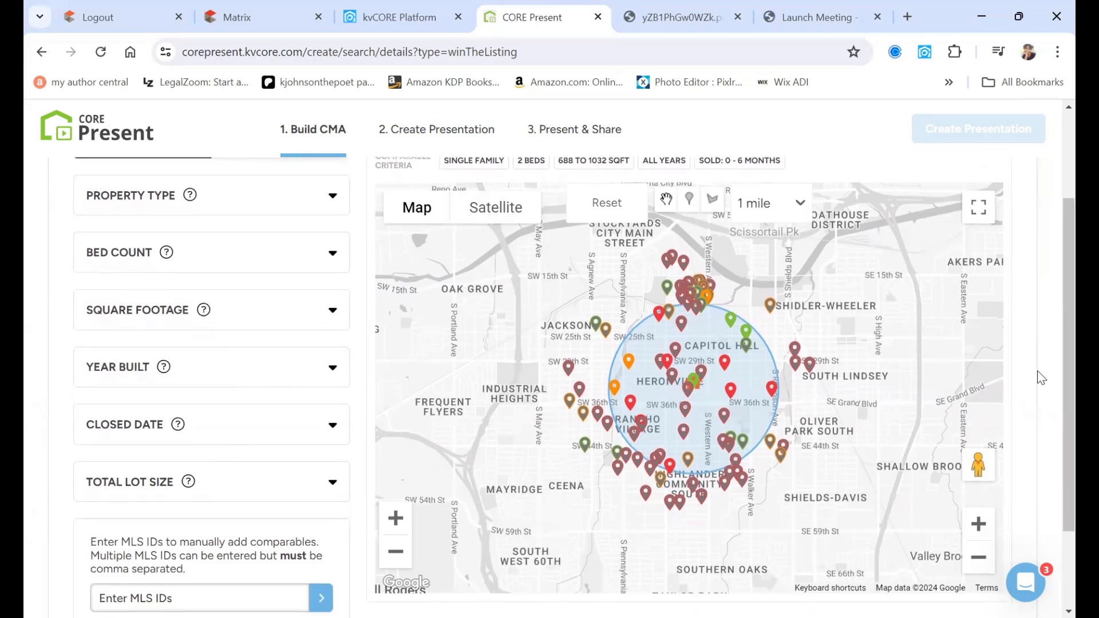
{"action": "scroll", "coordinate": [1042, 378], "scroll_direction": "down", "scroll_amount": 1}
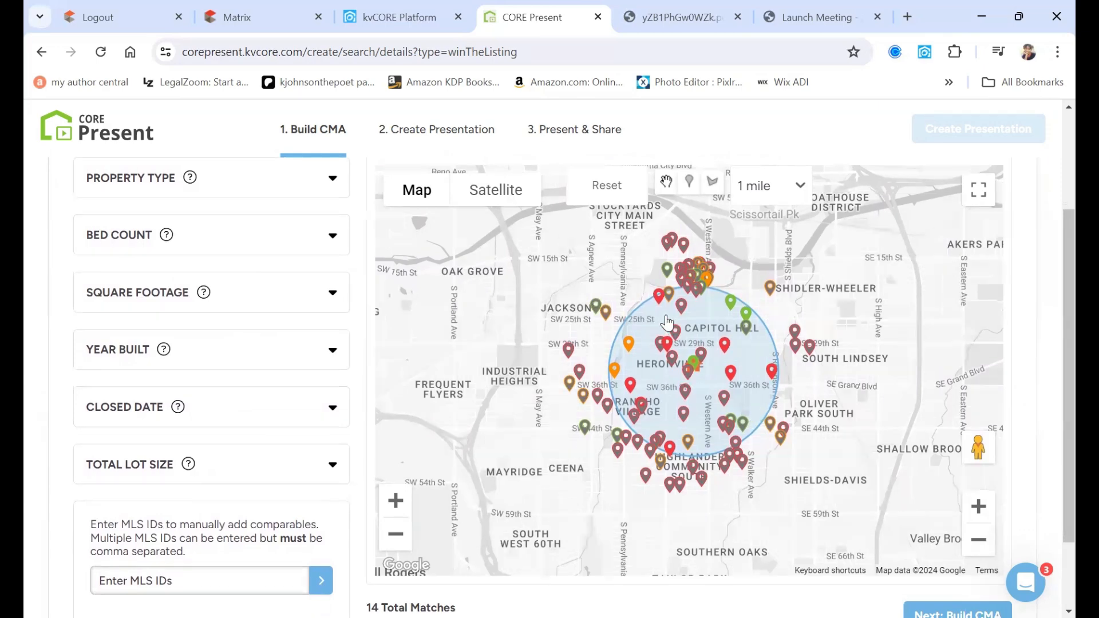
{"action": "left_click", "coordinate": [659, 298]}
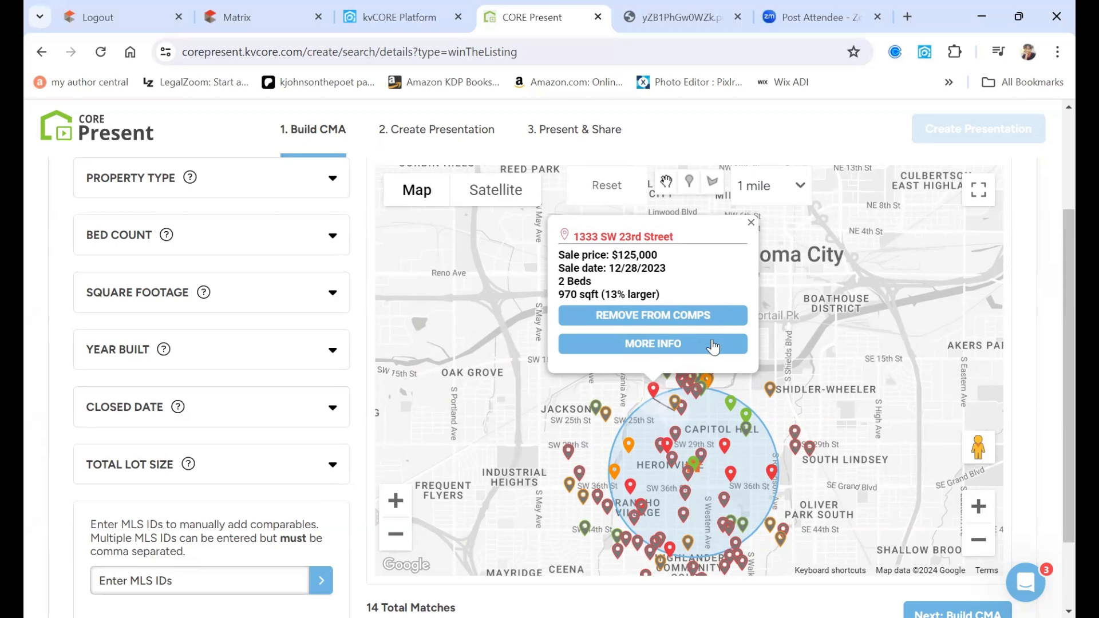
{"action": "left_click", "coordinate": [669, 452]}
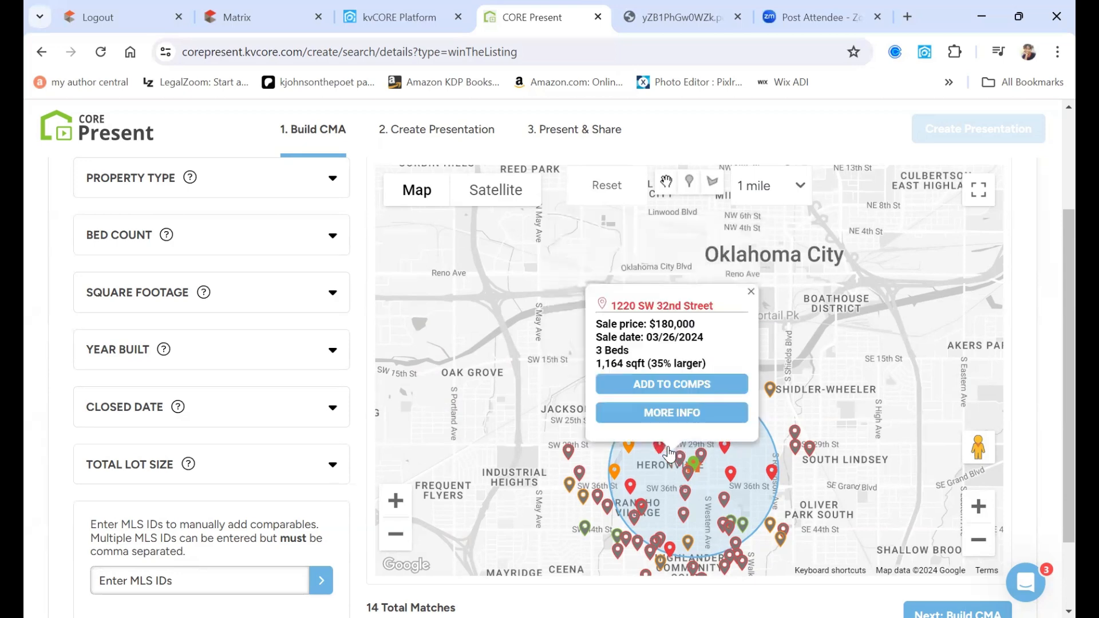
{"action": "left_click", "coordinate": [687, 419]}
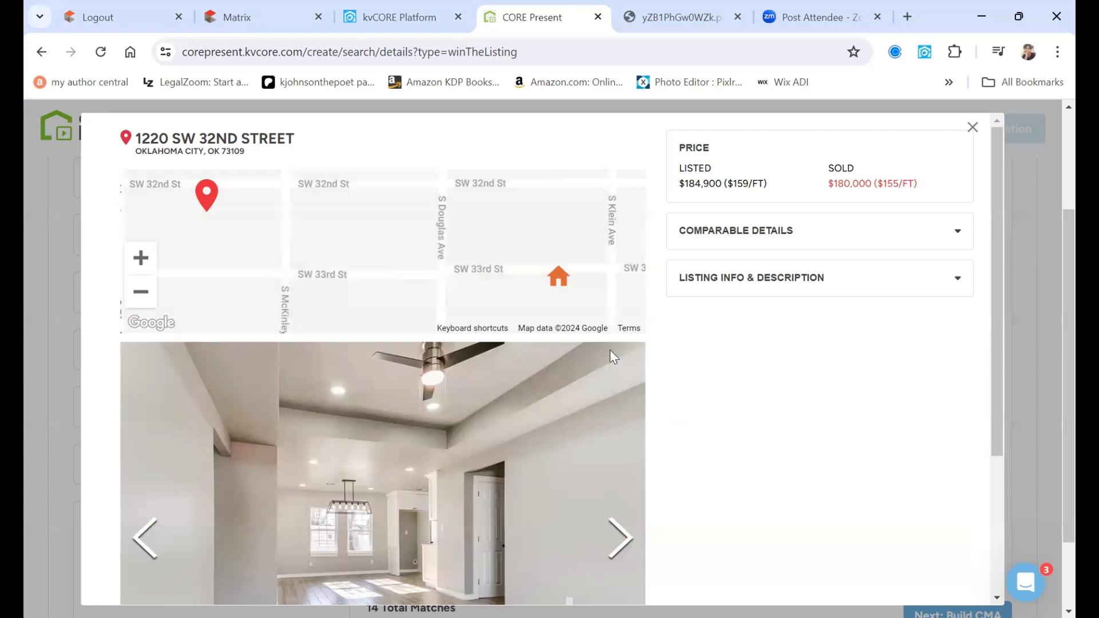
{"action": "scroll", "coordinate": [608, 349], "scroll_direction": "down", "scroll_amount": 3}
{"action": "left_click", "coordinate": [617, 368]}
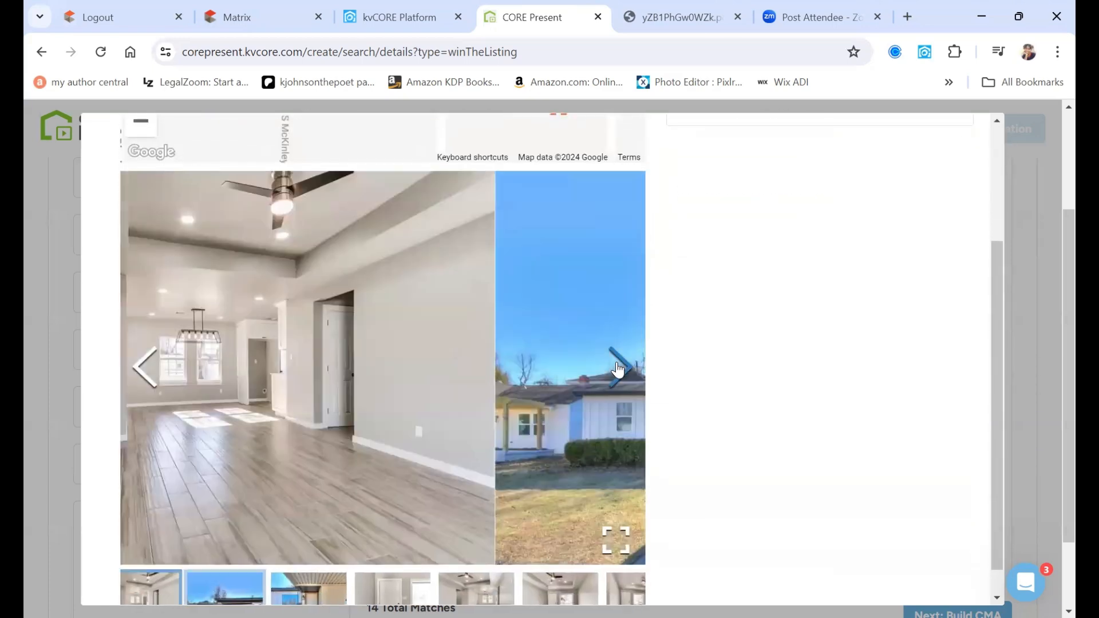
{"action": "left_click", "coordinate": [617, 368]}
{"action": "left_click", "coordinate": [617, 368]}
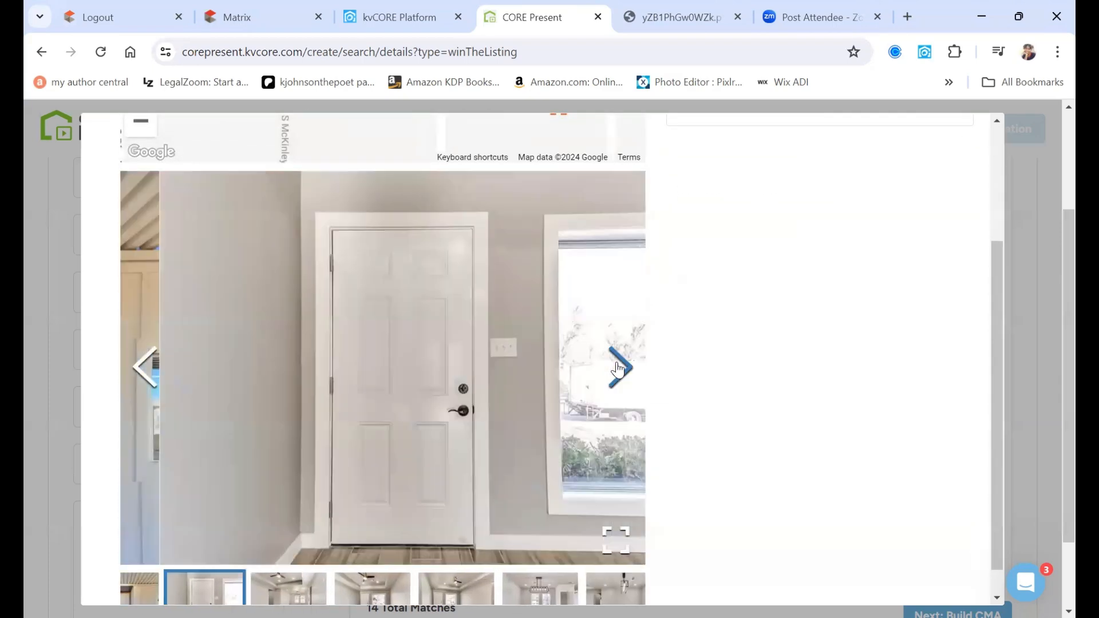
{"action": "scroll", "coordinate": [675, 327], "scroll_direction": "up", "scroll_amount": 3}
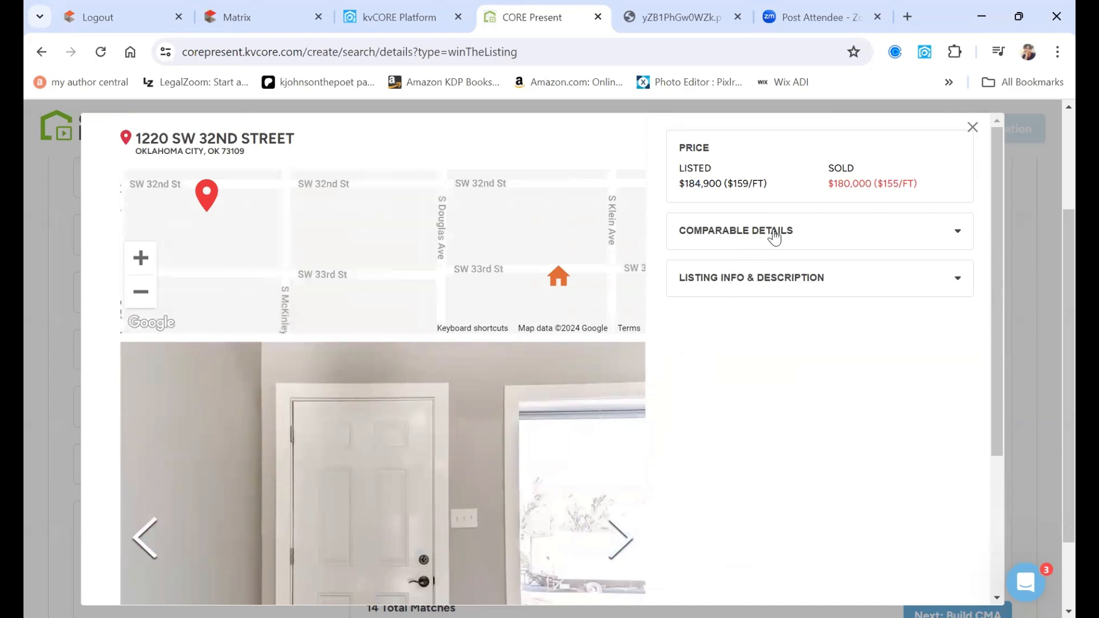
- Expand Comparable Details and Listing Info & Description, then read through the full description
{"action": "left_click", "coordinate": [774, 236]}
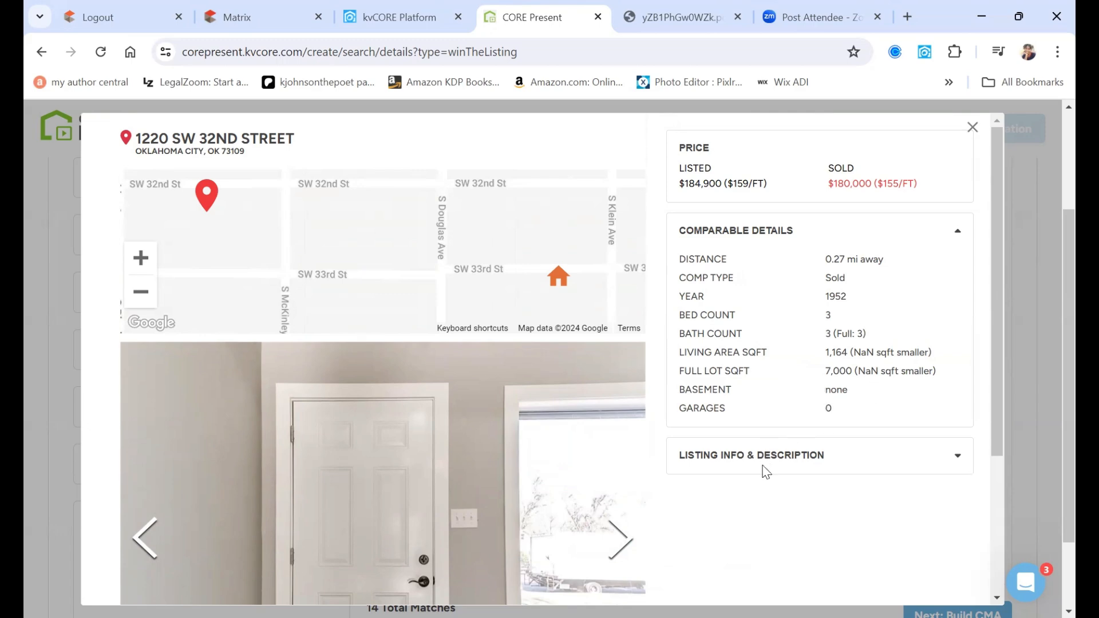
{"action": "left_click", "coordinate": [822, 456]}
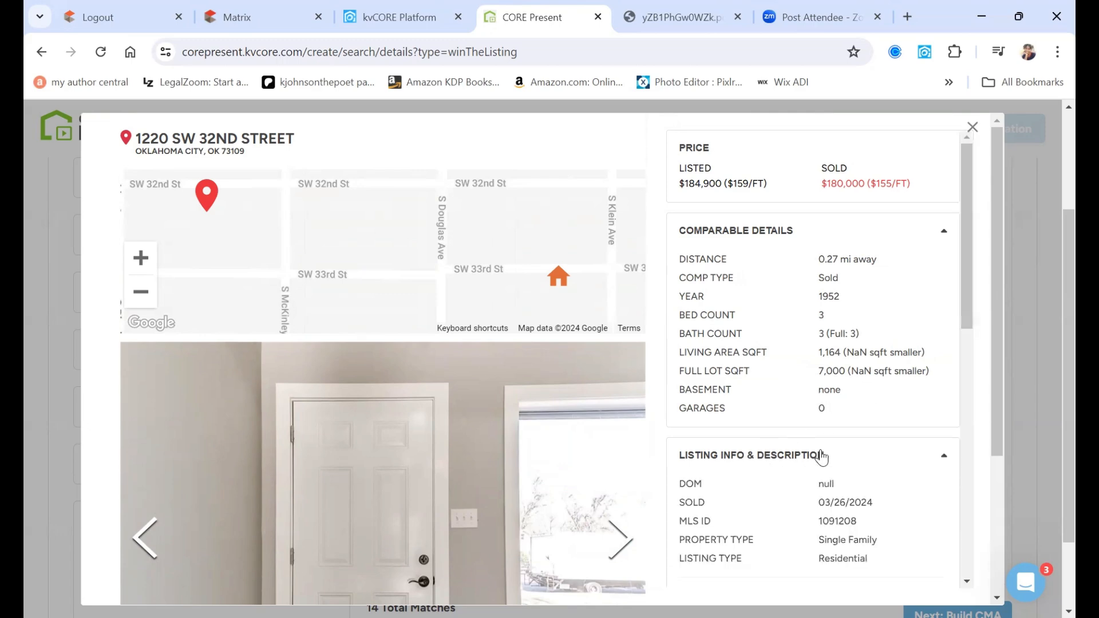
{"action": "scroll", "coordinate": [823, 456], "scroll_direction": "down", "scroll_amount": 7}
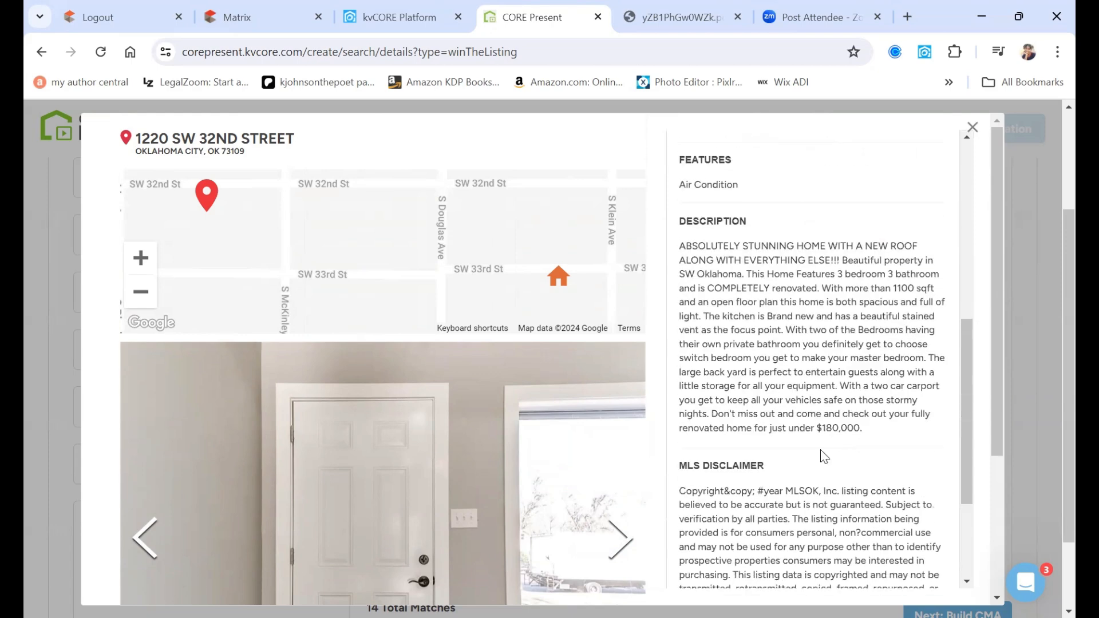
{"action": "scroll", "coordinate": [824, 457], "scroll_direction": "down", "scroll_amount": 1}
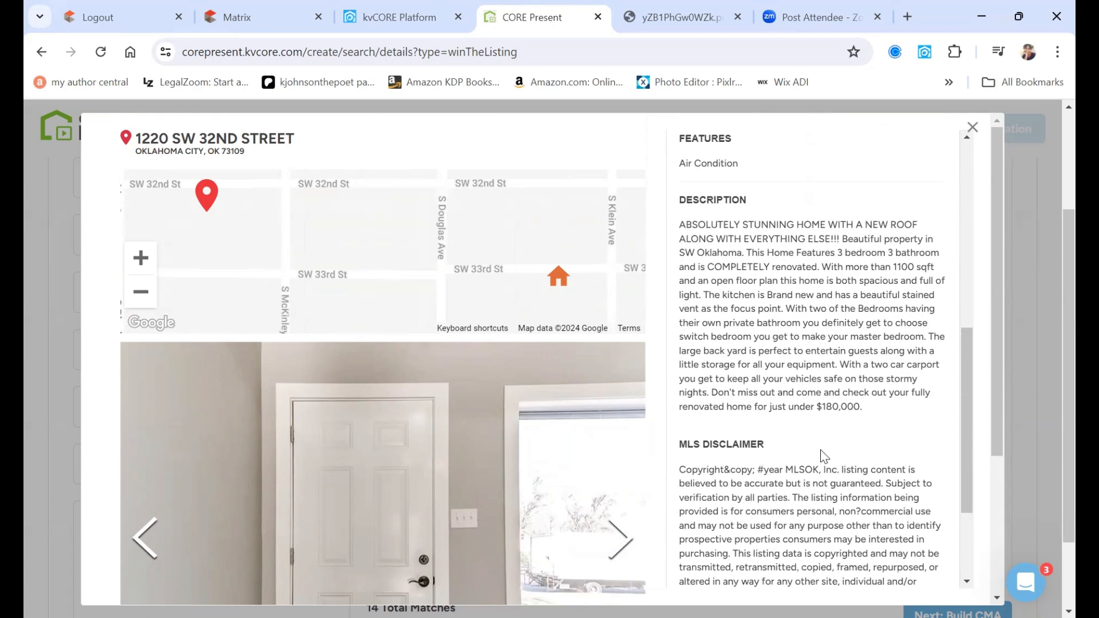
{"action": "scroll", "coordinate": [823, 452], "scroll_direction": "up", "scroll_amount": 3}
{"action": "scroll", "coordinate": [823, 450], "scroll_direction": "up", "scroll_amount": 2}
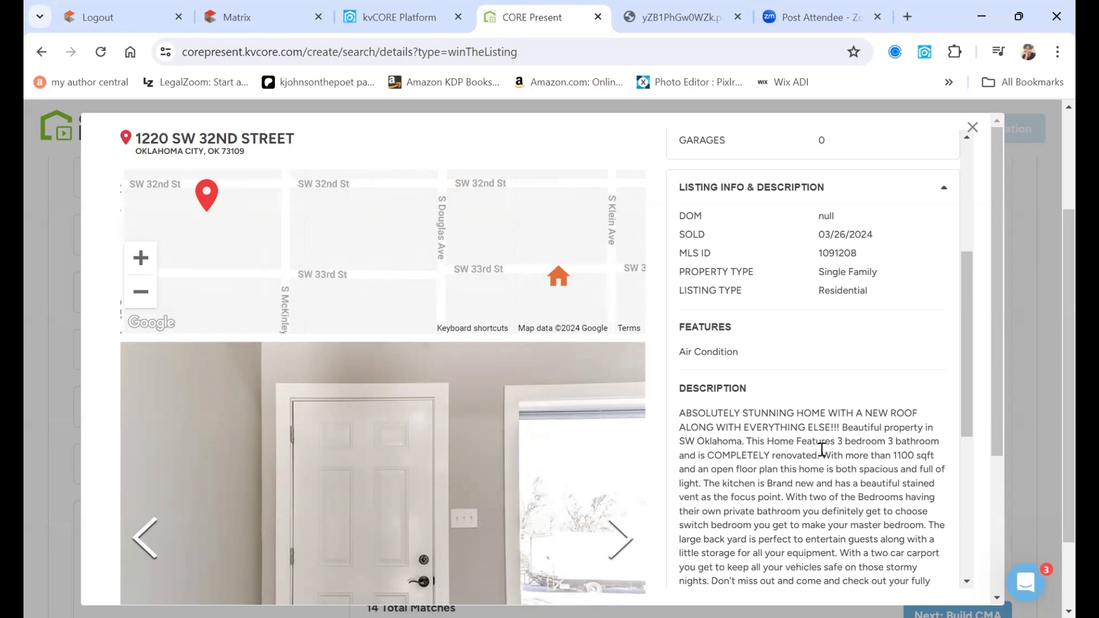
{"action": "scroll", "coordinate": [821, 450], "scroll_direction": "down", "scroll_amount": 1}
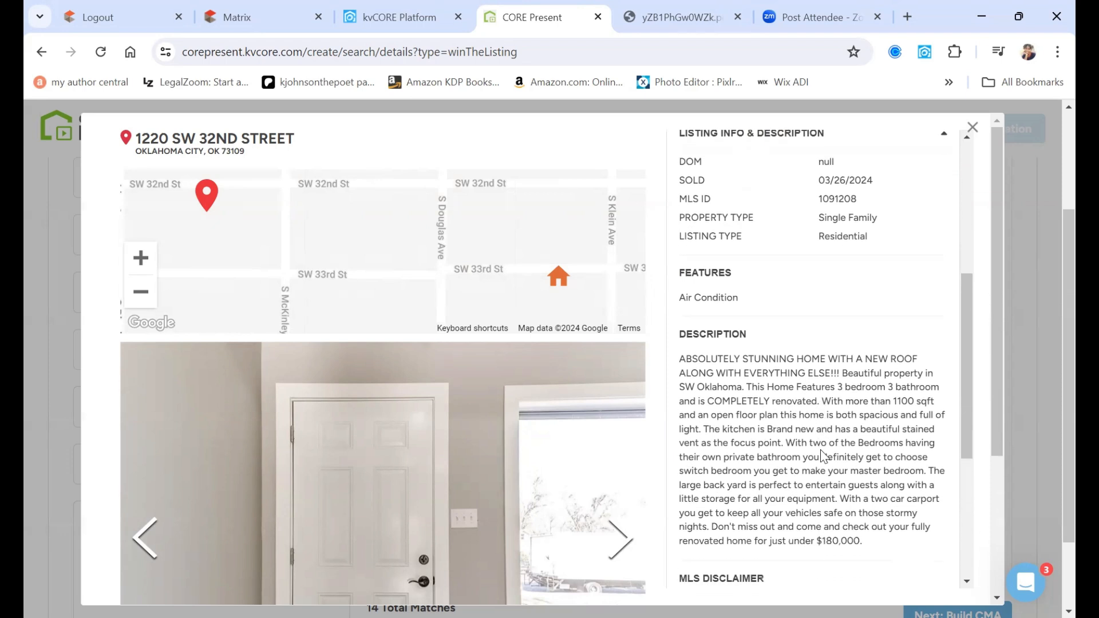
{"action": "scroll", "coordinate": [821, 456], "scroll_direction": "down", "scroll_amount": 1}
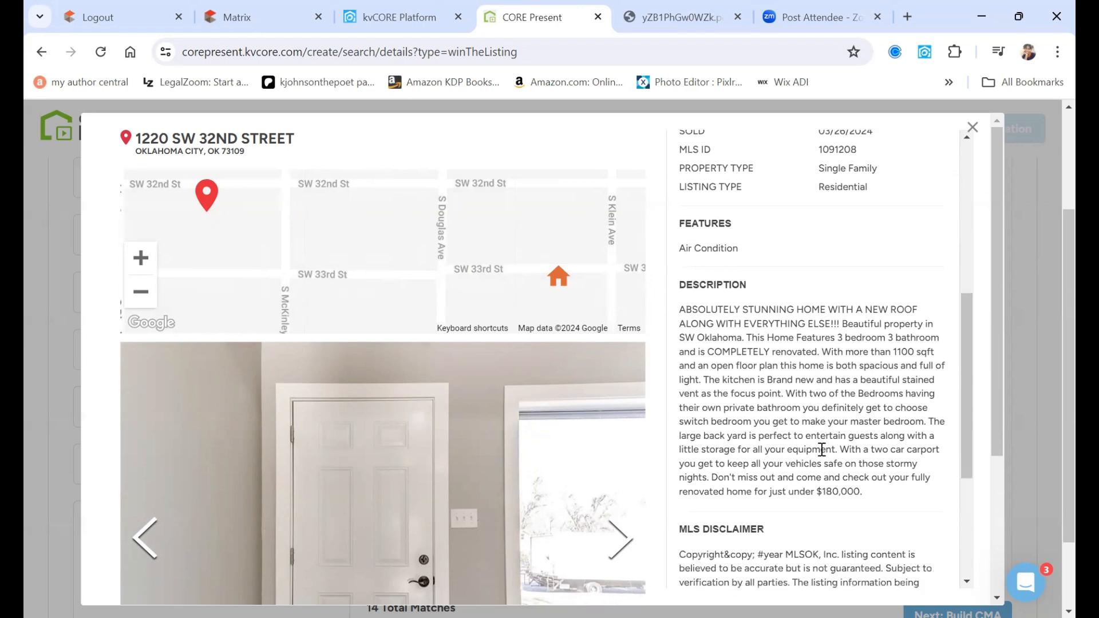
{"action": "scroll", "coordinate": [822, 449], "scroll_direction": "down", "scroll_amount": 2}
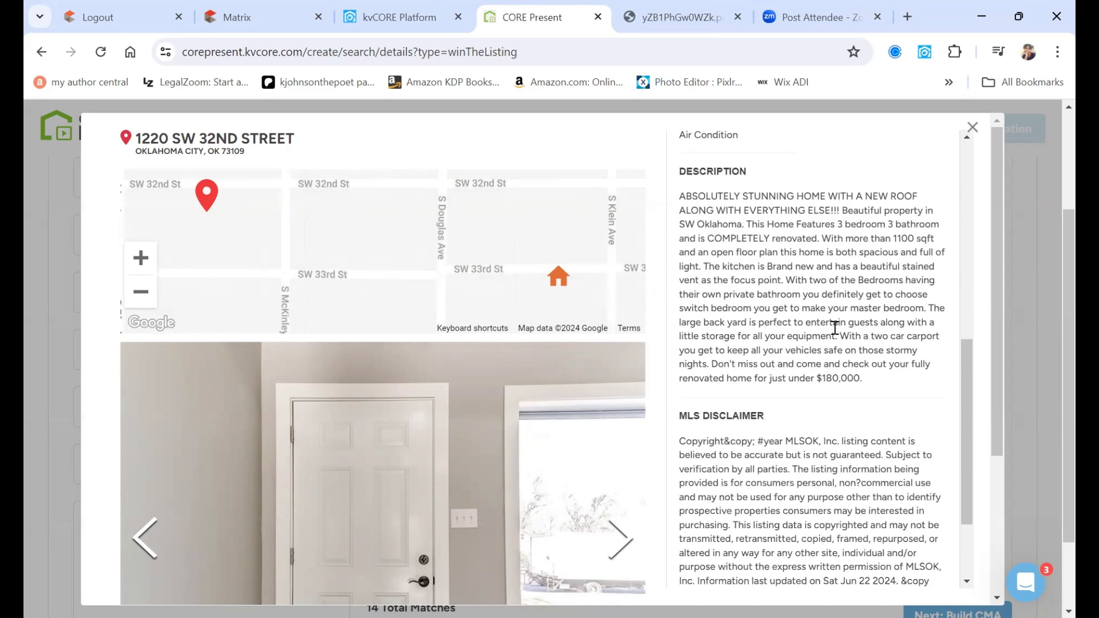
{"action": "scroll", "coordinate": [835, 328], "scroll_direction": "up", "scroll_amount": 3}
{"action": "scroll", "coordinate": [835, 328], "scroll_direction": "down", "scroll_amount": 4}
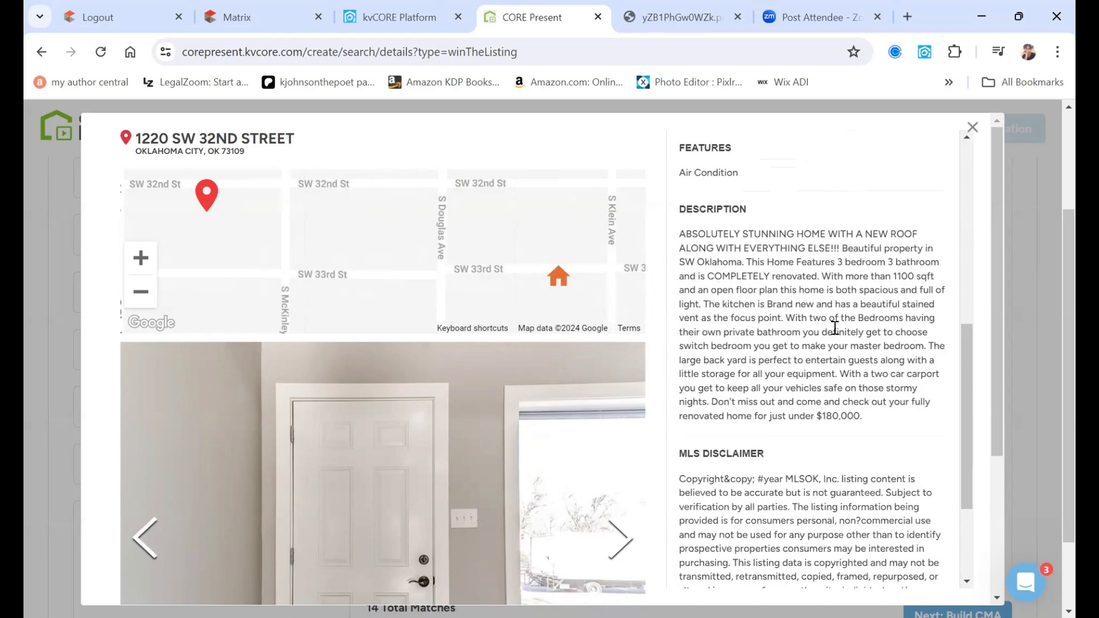
{"action": "scroll", "coordinate": [834, 328], "scroll_direction": "down", "scroll_amount": 4}
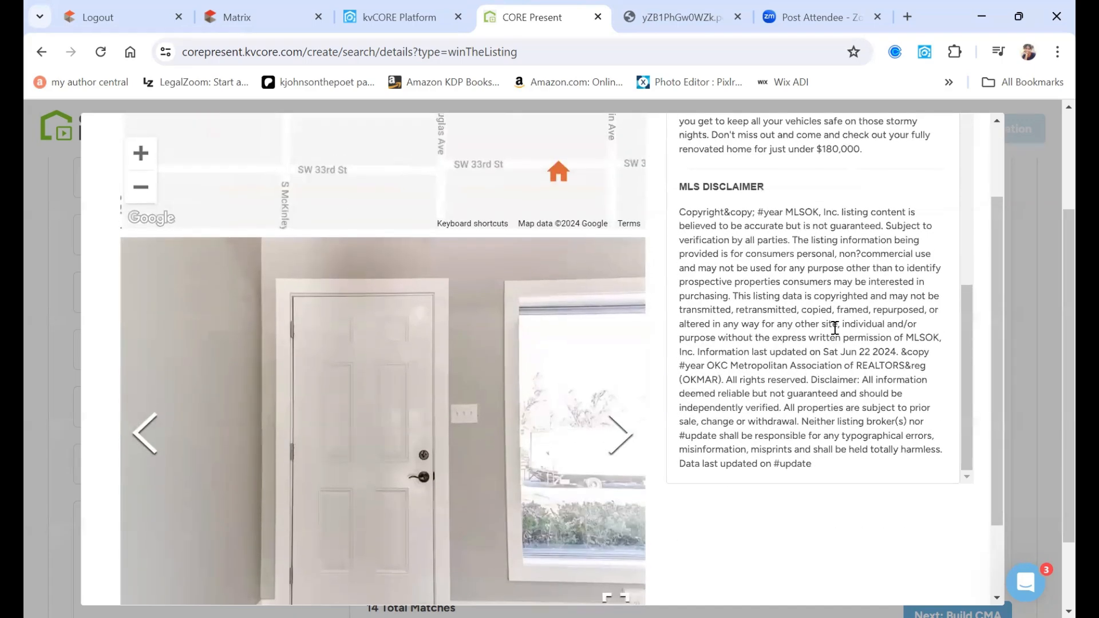
{"action": "scroll", "coordinate": [835, 328], "scroll_direction": "up", "scroll_amount": 2}
{"action": "scroll", "coordinate": [835, 329], "scroll_direction": "up", "scroll_amount": 5}
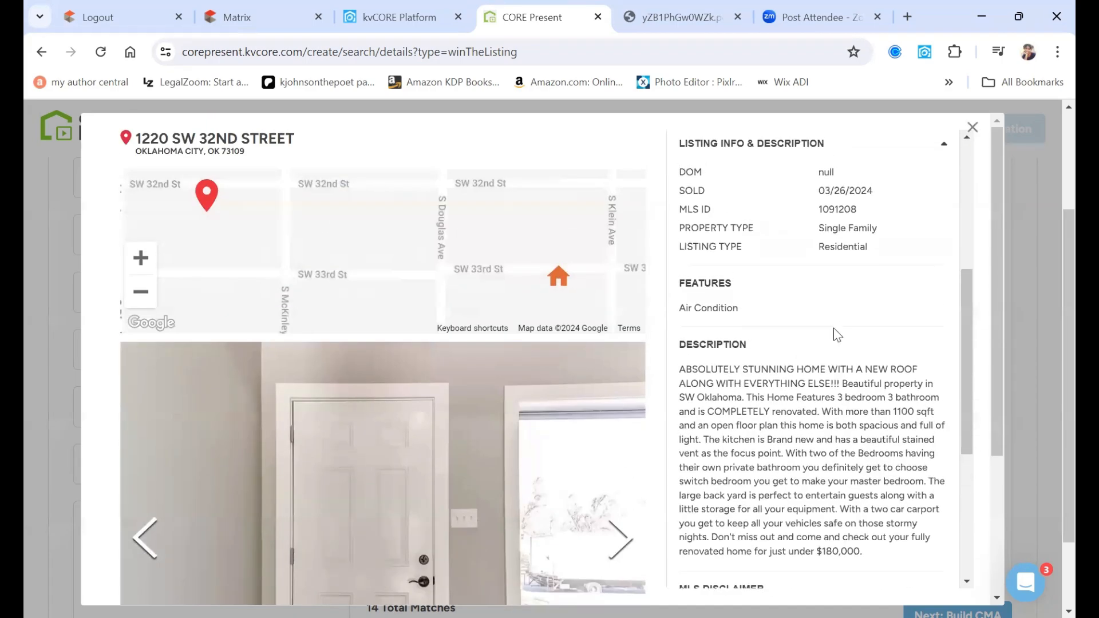
{"action": "scroll", "coordinate": [835, 335], "scroll_direction": "up", "scroll_amount": 2}
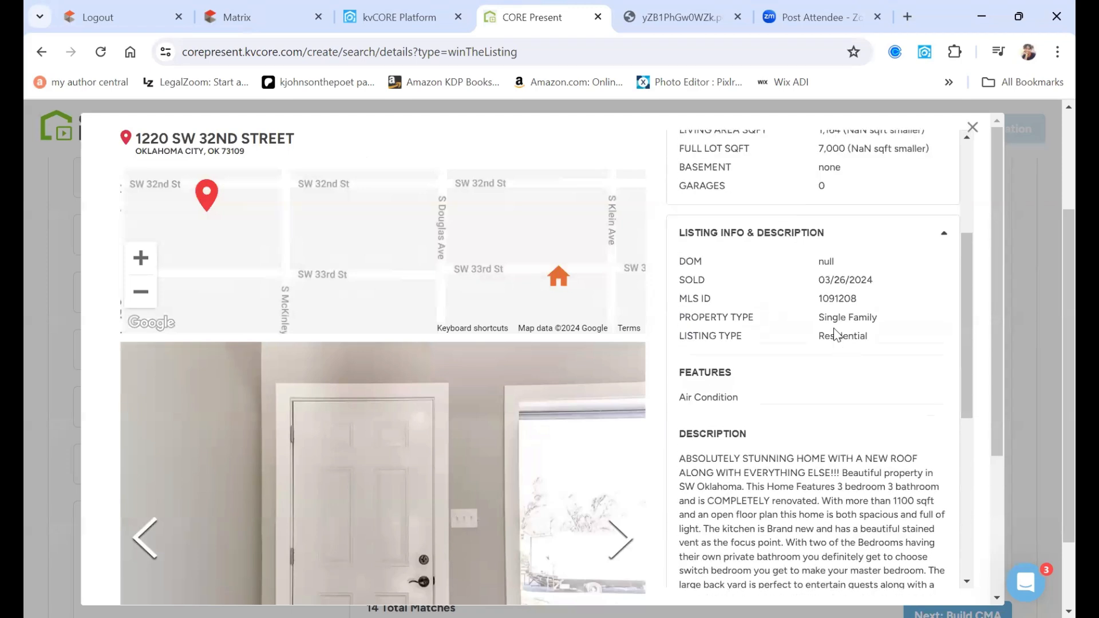
{"action": "scroll", "coordinate": [836, 334], "scroll_direction": "up", "scroll_amount": 2}
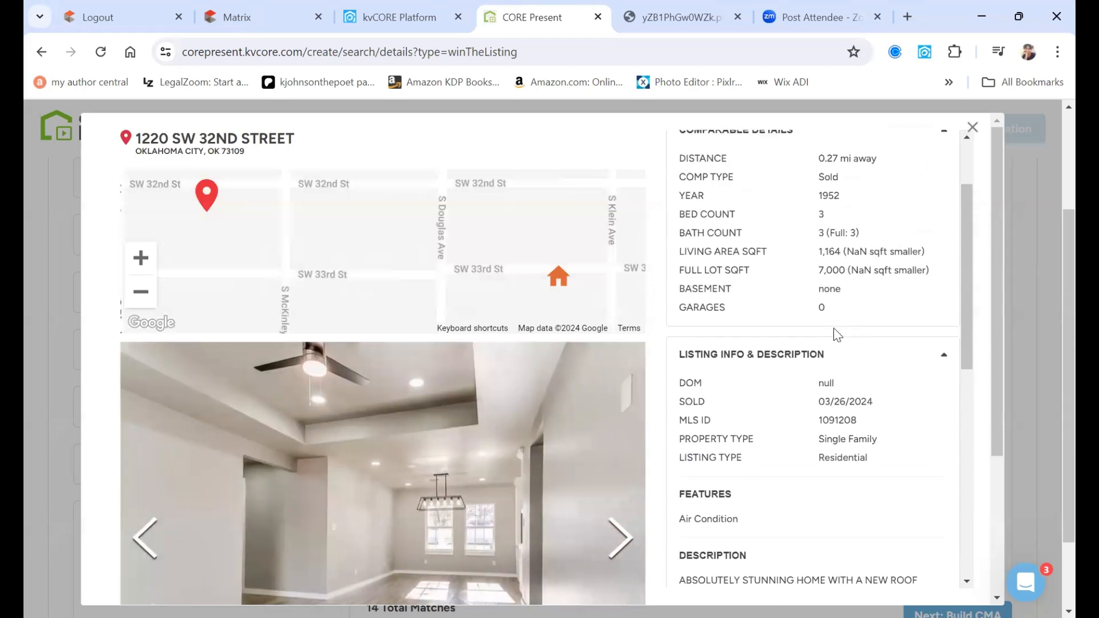
{"action": "scroll", "coordinate": [835, 335], "scroll_direction": "up", "scroll_amount": 2}
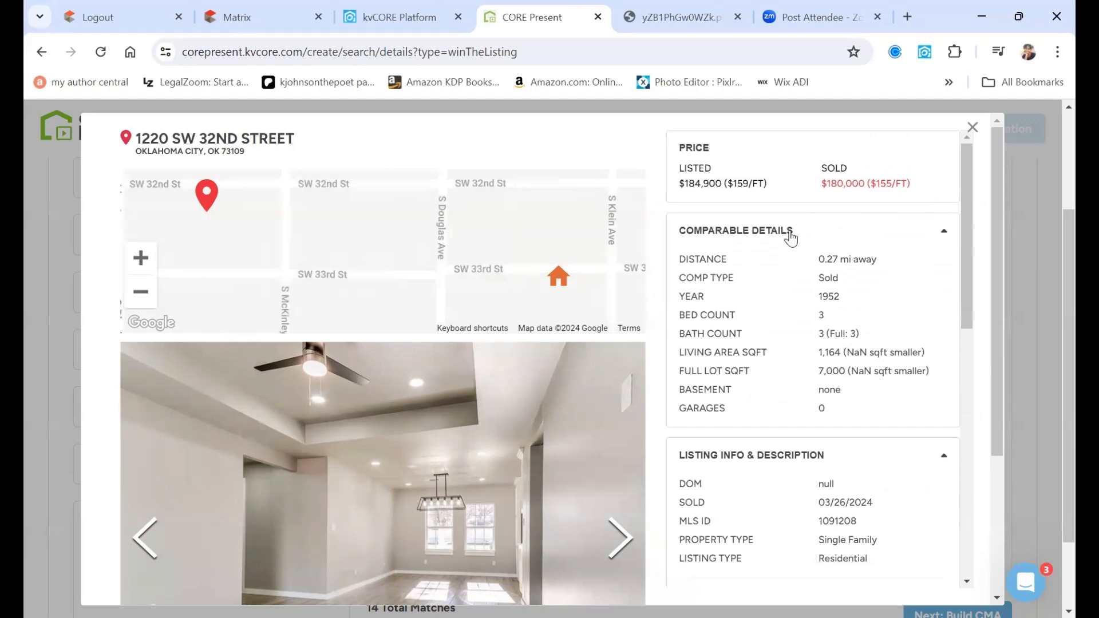
{"action": "scroll", "coordinate": [791, 238], "scroll_direction": "up", "scroll_amount": 2}
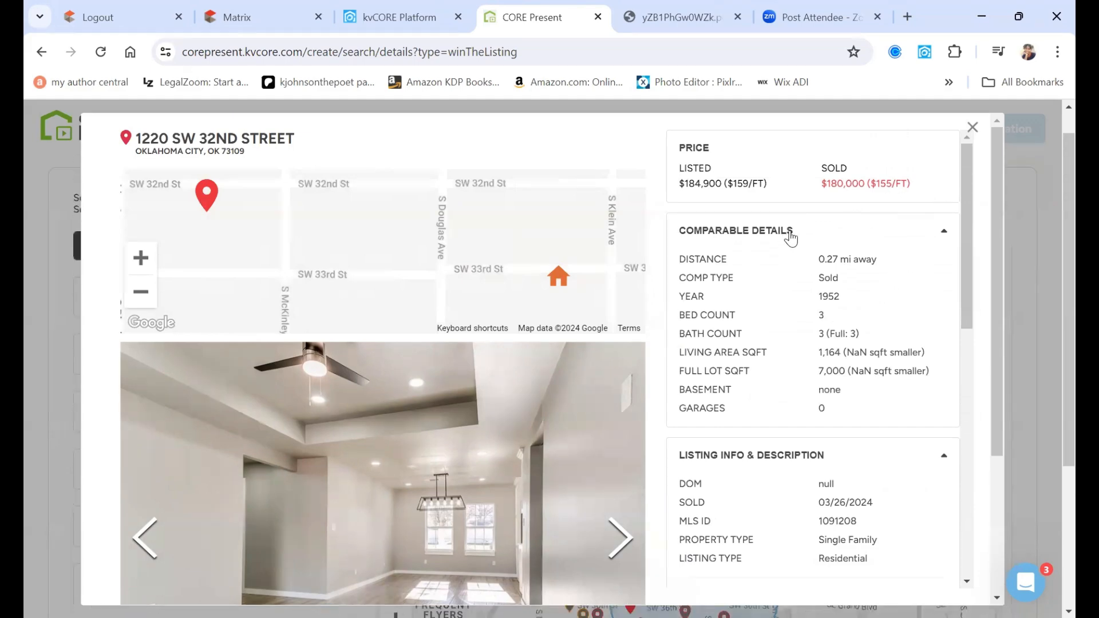
{"action": "left_click", "coordinate": [975, 125]}
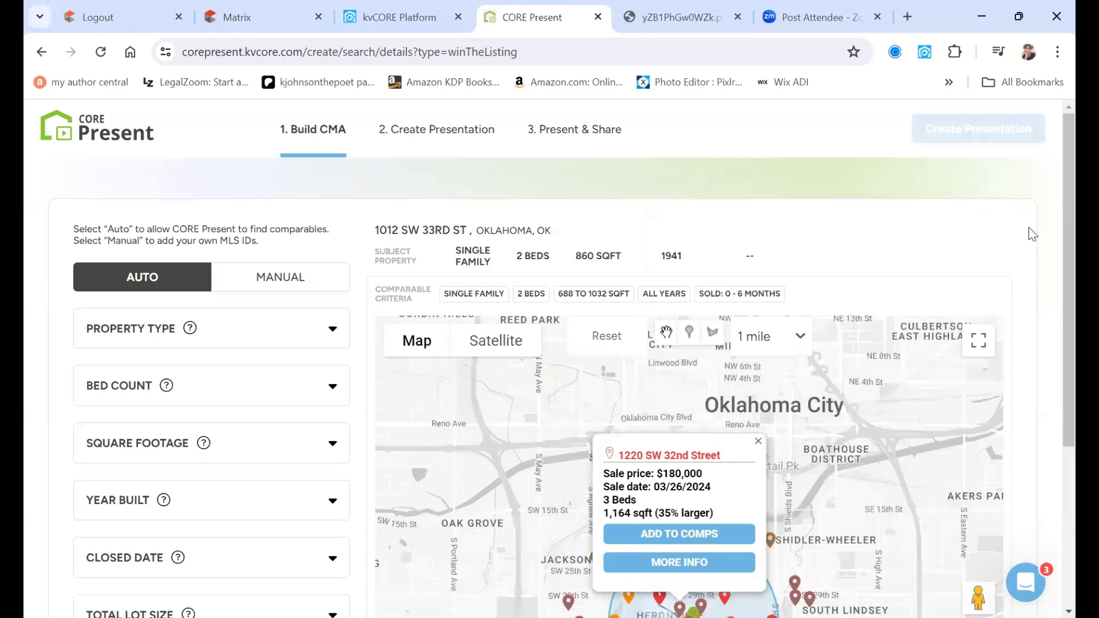
{"action": "scroll", "coordinate": [1029, 228], "scroll_direction": "down", "scroll_amount": 4}
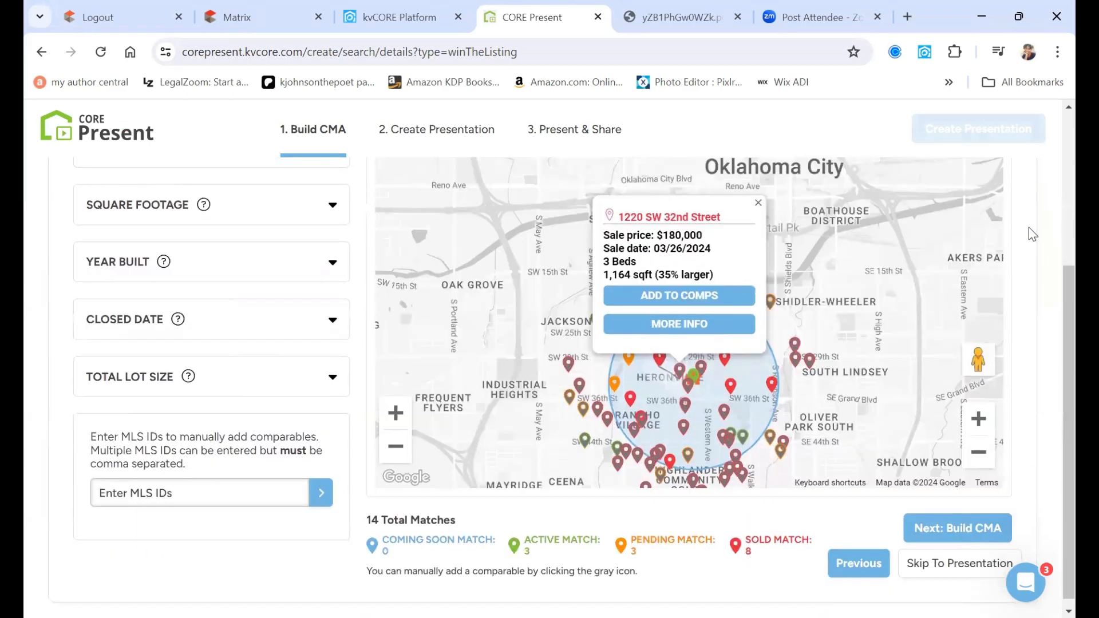
{"action": "scroll", "coordinate": [670, 484], "scroll_direction": "down", "scroll_amount": 1}
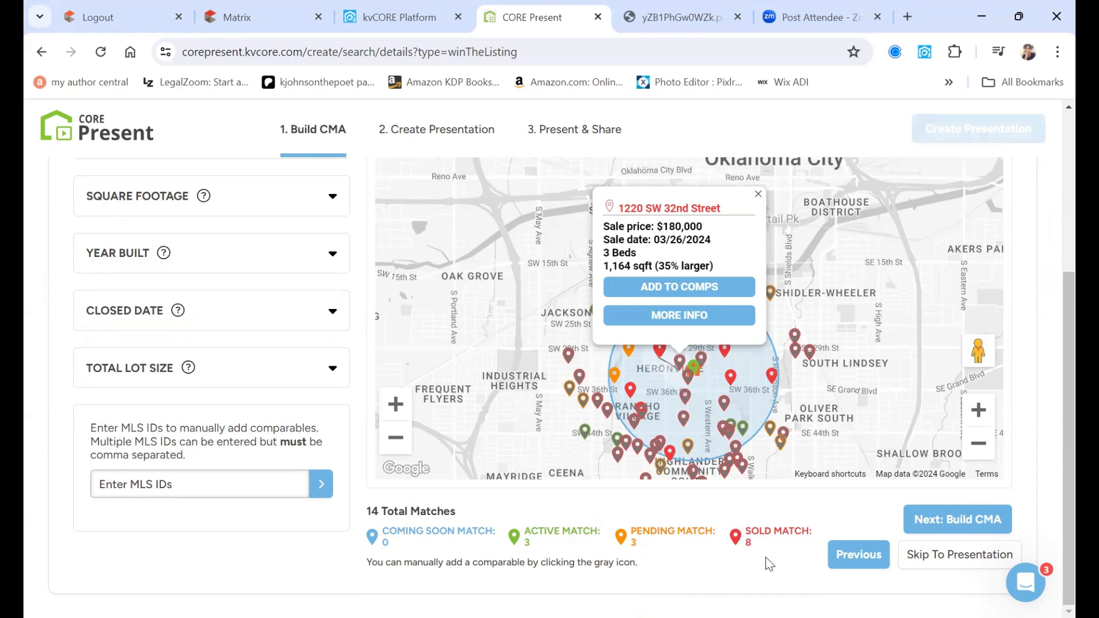
{"action": "left_click", "coordinate": [992, 521]}
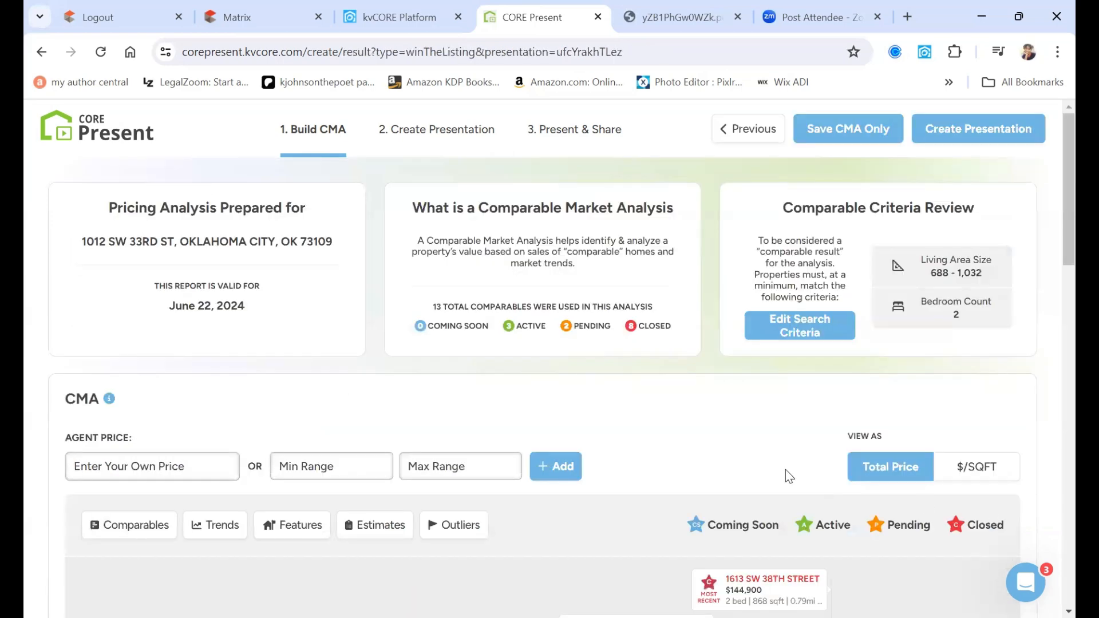
- Scroll to the price chart and review averages: closed $98,737, active $92,333, pending $82,000
{"action": "scroll", "coordinate": [785, 470], "scroll_direction": "down", "scroll_amount": 2}
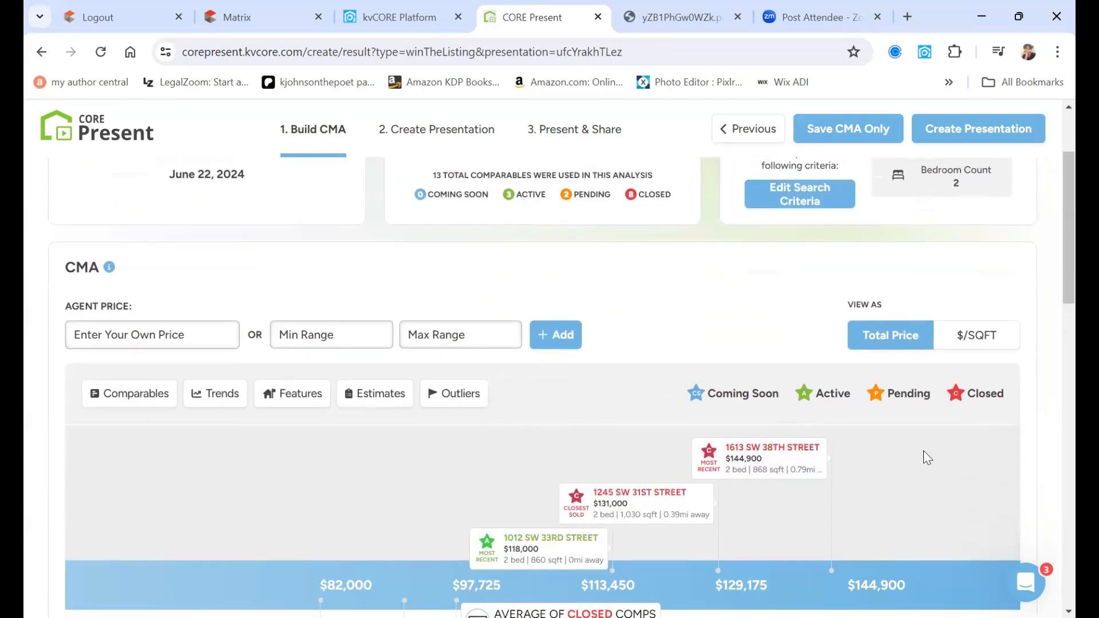
{"action": "scroll", "coordinate": [1046, 497], "scroll_direction": "down", "scroll_amount": 2}
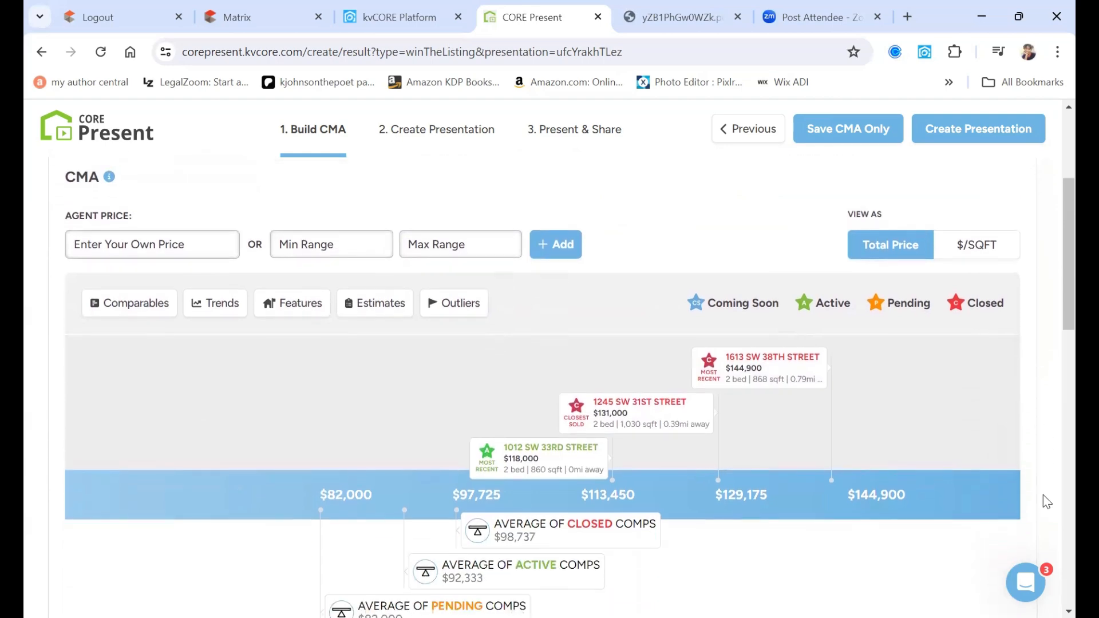
{"action": "scroll", "coordinate": [1044, 501], "scroll_direction": "down", "scroll_amount": 3}
{"action": "scroll", "coordinate": [1043, 502], "scroll_direction": "up", "scroll_amount": 1}
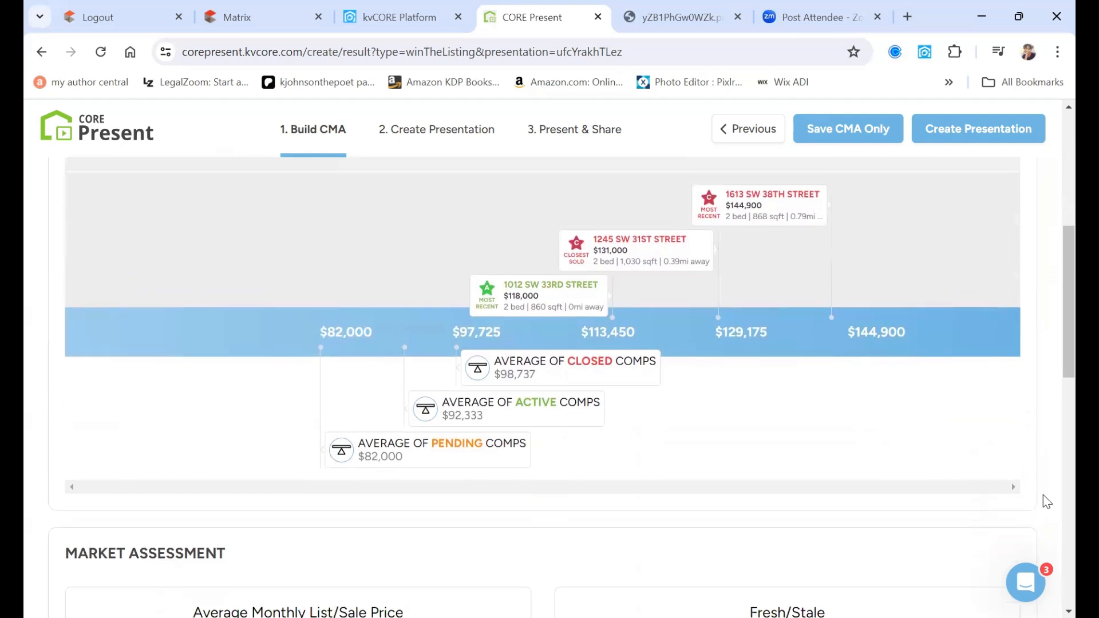
{"action": "scroll", "coordinate": [1043, 496], "scroll_direction": "up", "scroll_amount": 3}
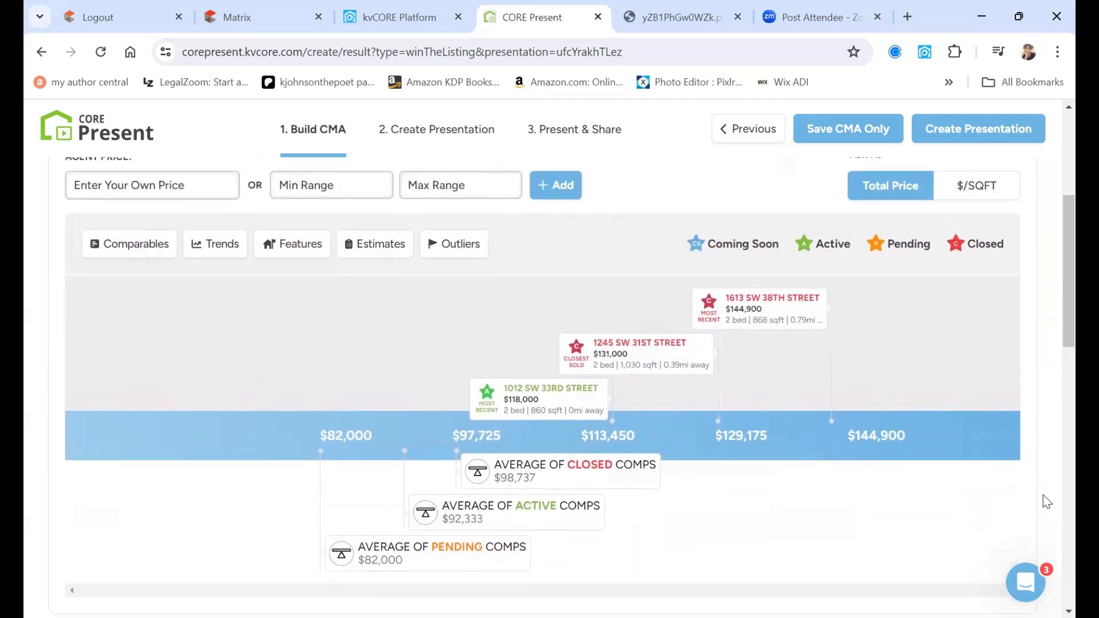
{"action": "scroll", "coordinate": [617, 384], "scroll_direction": "up", "scroll_amount": 2}
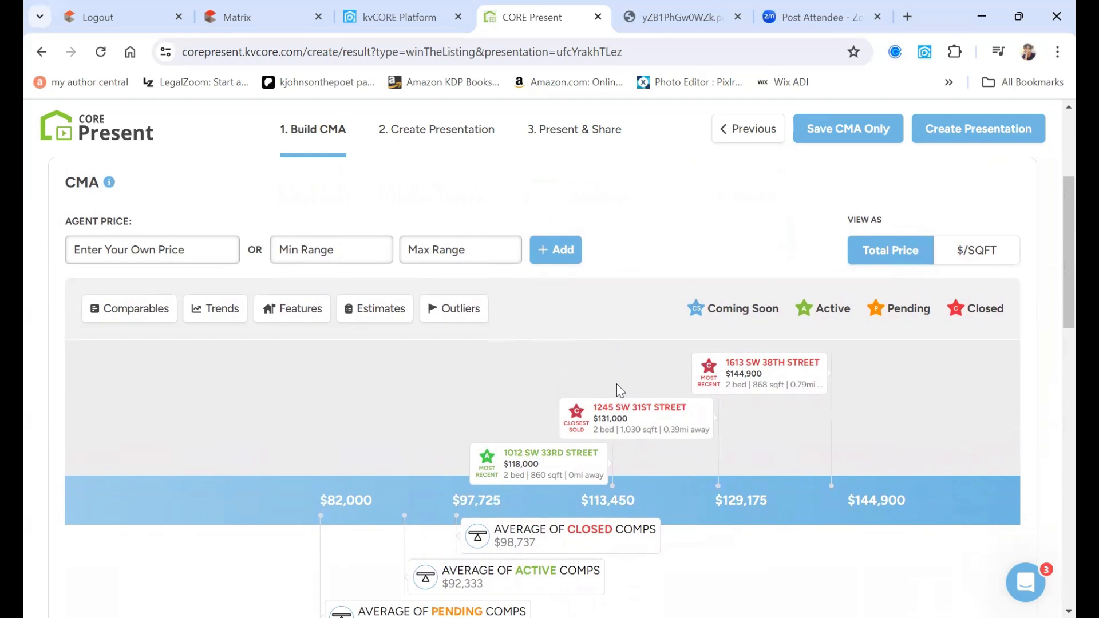
{"action": "scroll", "coordinate": [1028, 434], "scroll_direction": "down", "scroll_amount": 1}
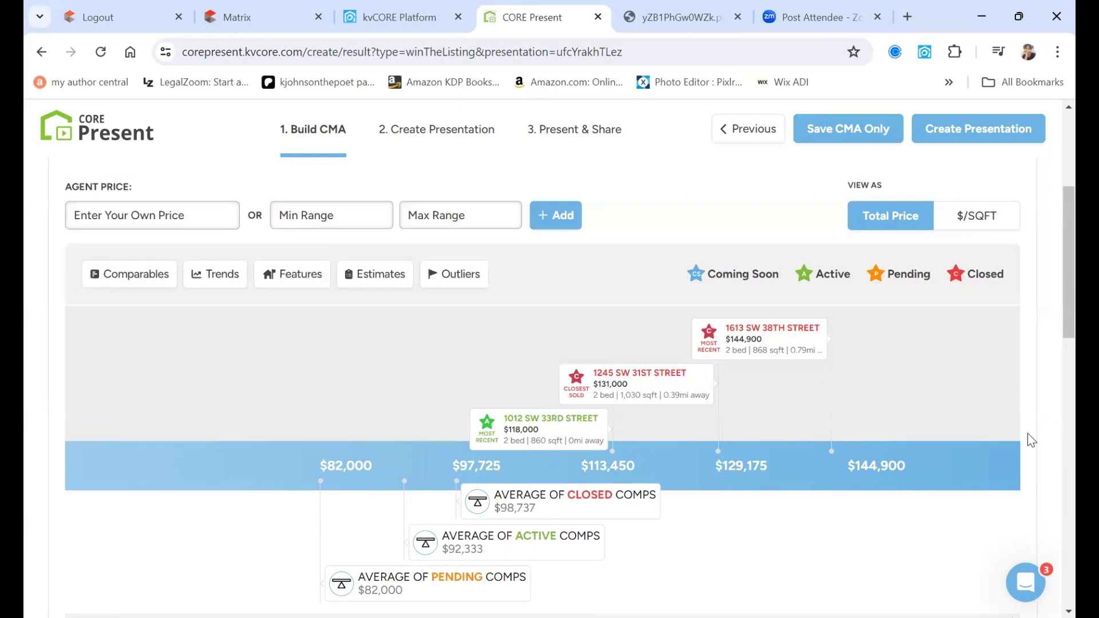
{"action": "scroll", "coordinate": [1029, 434], "scroll_direction": "down", "scroll_amount": 1}
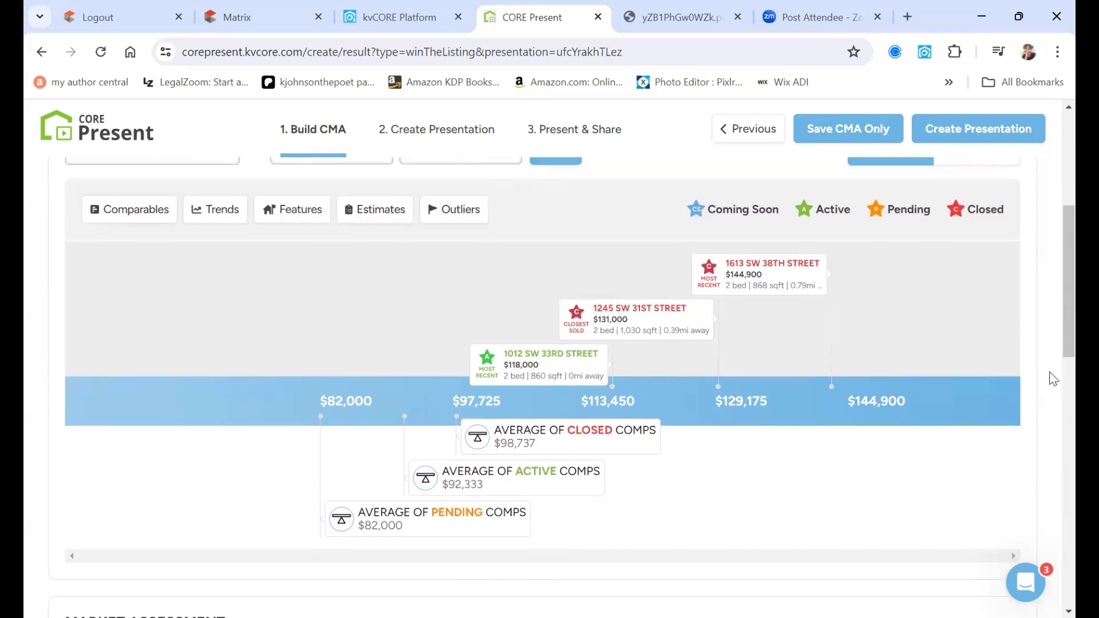
{"action": "scroll", "coordinate": [1051, 379], "scroll_direction": "up", "scroll_amount": 1}
{"action": "scroll", "coordinate": [1054, 409], "scroll_direction": "up", "scroll_amount": 1}
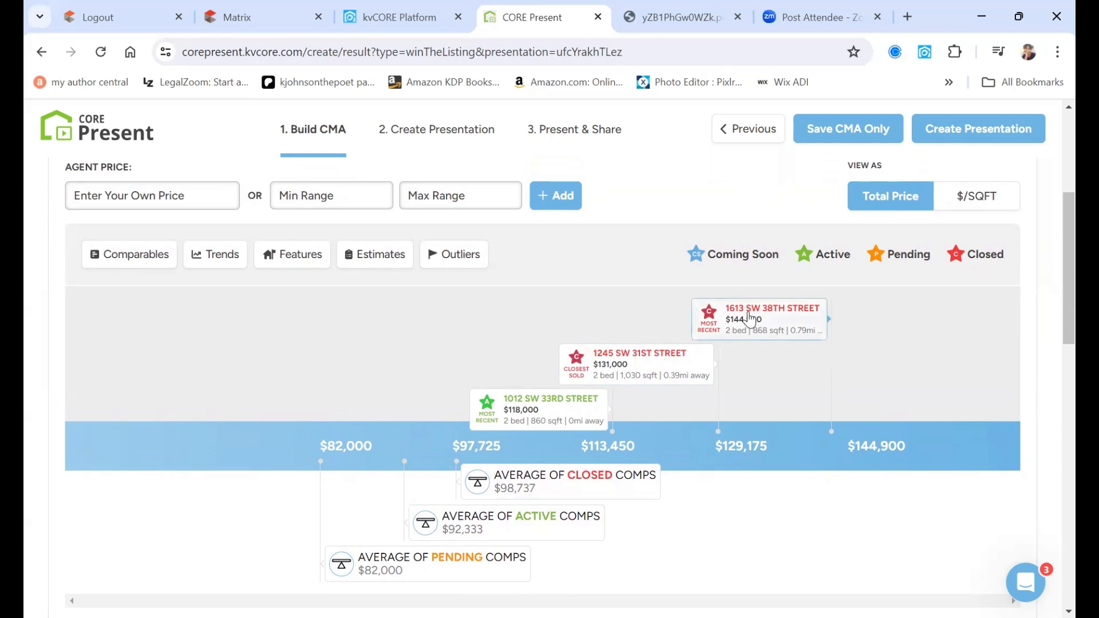
{"action": "scroll", "coordinate": [750, 420], "scroll_direction": "down", "scroll_amount": 1}
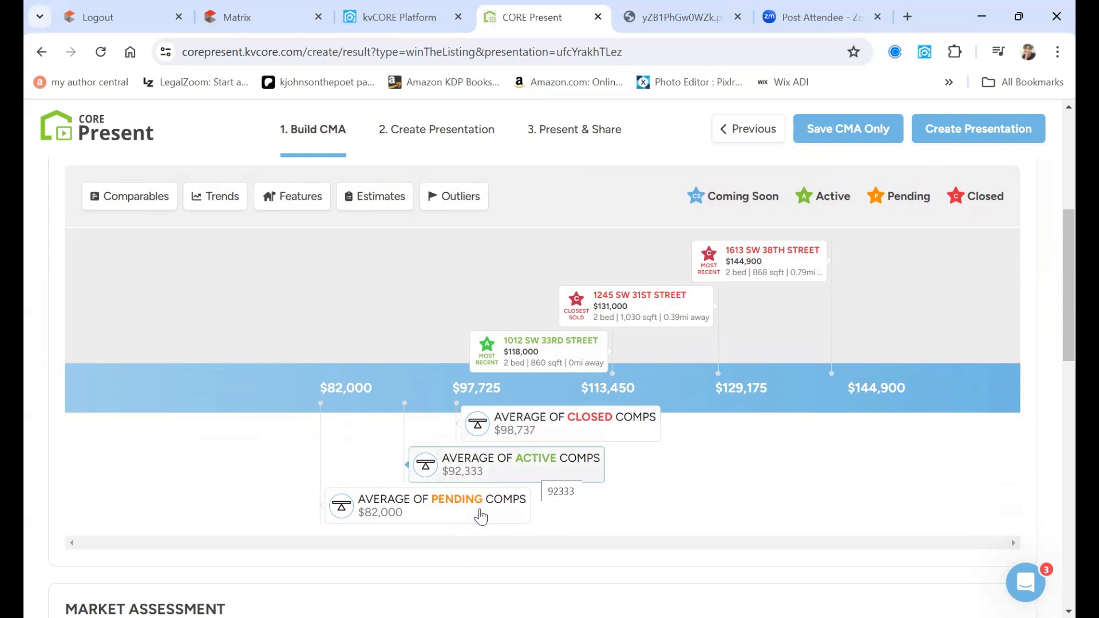
{"action": "scroll", "coordinate": [480, 517], "scroll_direction": "down", "scroll_amount": 4}
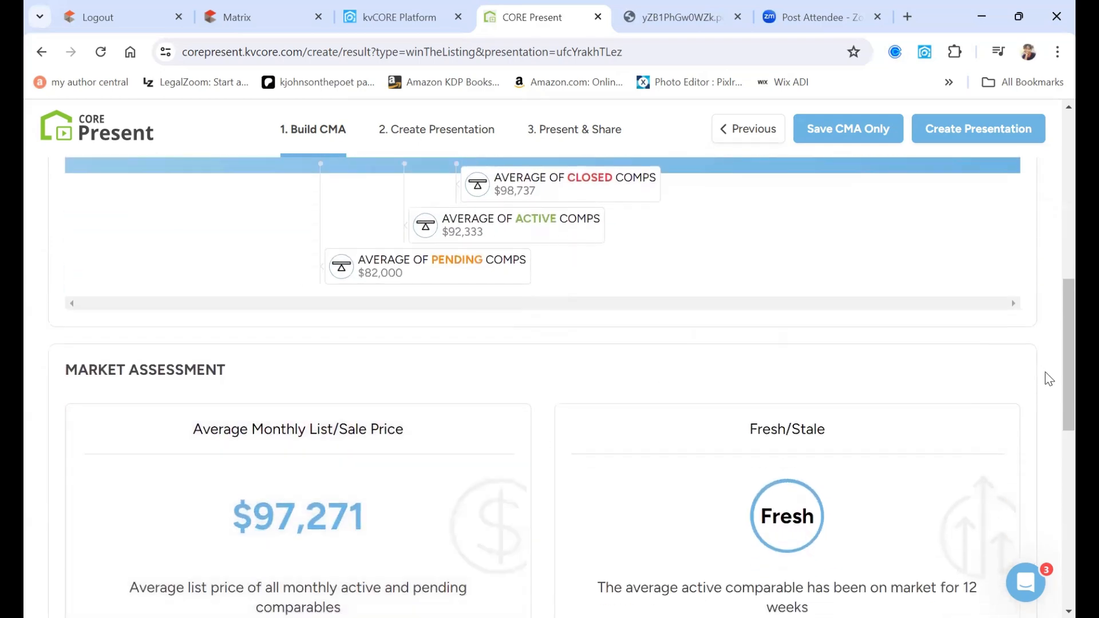
- Review Market Assessment cards: $97,271 average list/sale price, Fresh status, $109 per sqft
{"action": "scroll", "coordinate": [1053, 400], "scroll_direction": "down", "scroll_amount": 2}
{"action": "scroll", "coordinate": [1053, 402], "scroll_direction": "down", "scroll_amount": 1}
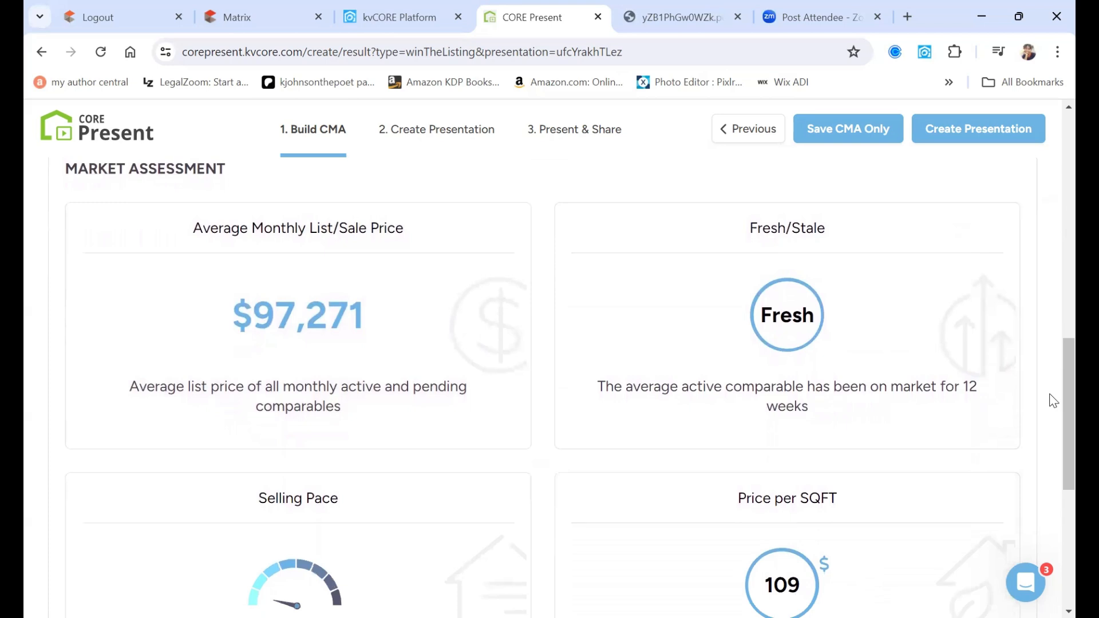
{"action": "scroll", "coordinate": [1053, 401], "scroll_direction": "down", "scroll_amount": 1}
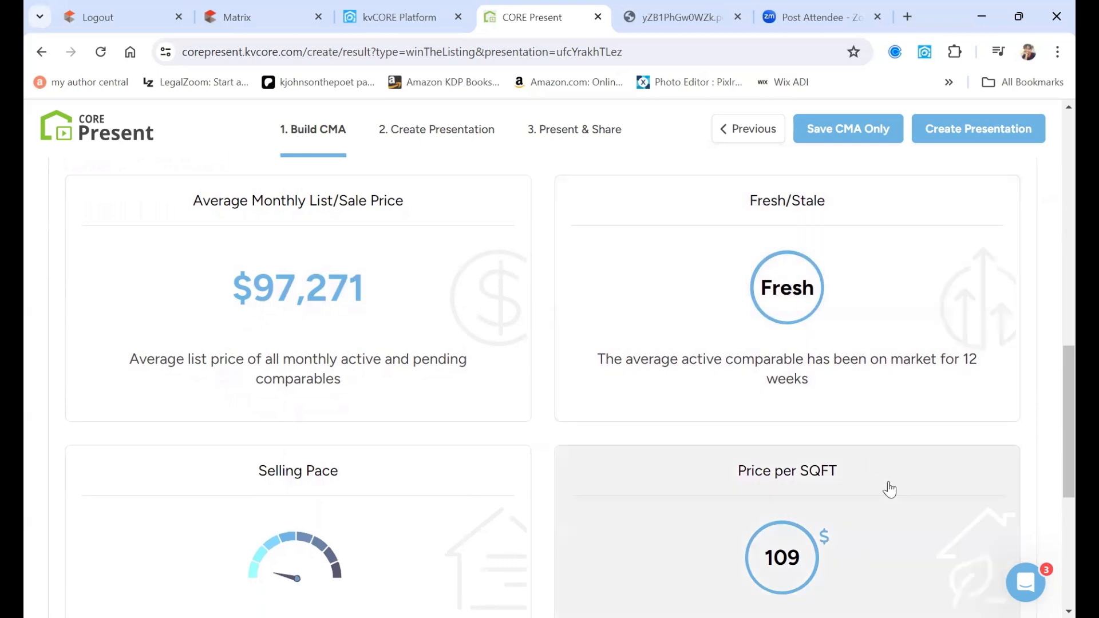
{"action": "scroll", "coordinate": [1052, 505], "scroll_direction": "down", "scroll_amount": 1}
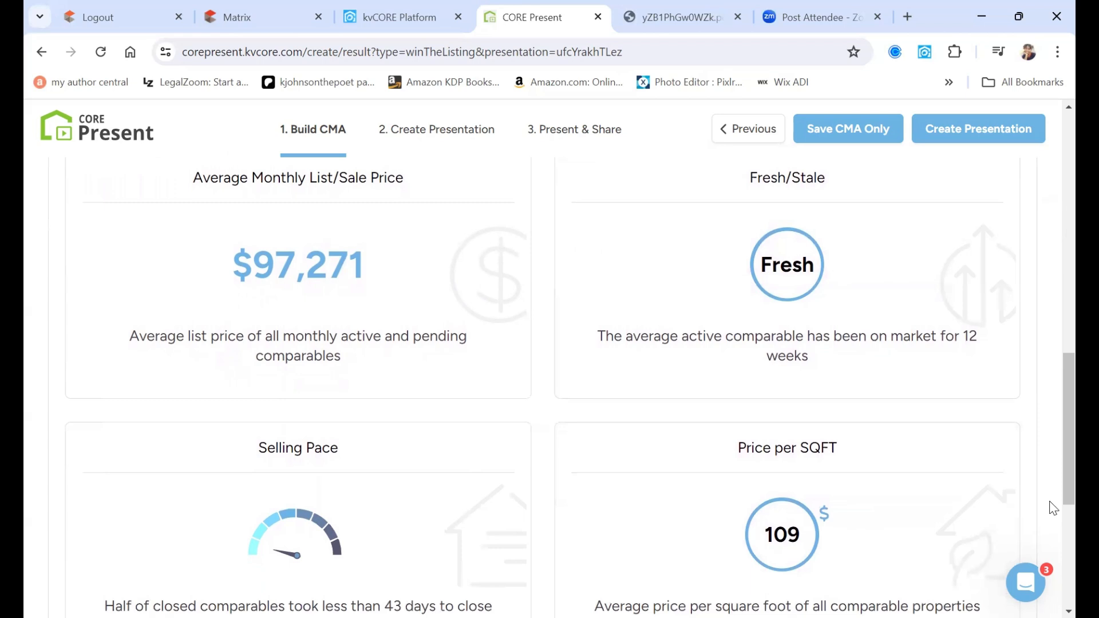
{"action": "scroll", "coordinate": [1053, 508], "scroll_direction": "down", "scroll_amount": 1}
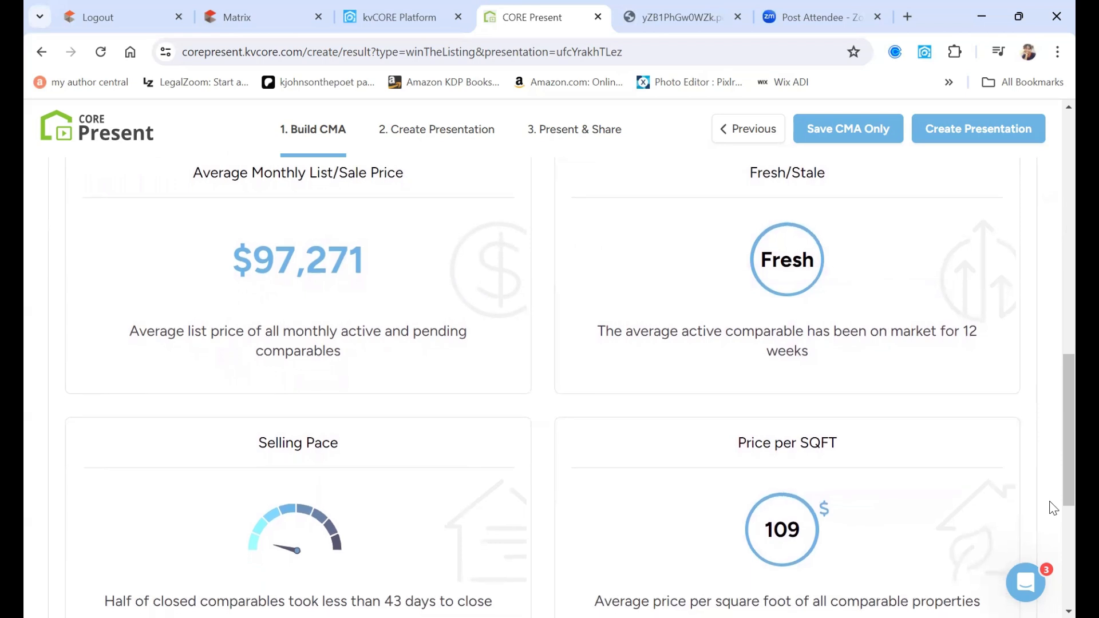
{"action": "scroll", "coordinate": [1052, 508], "scroll_direction": "up", "scroll_amount": 1}
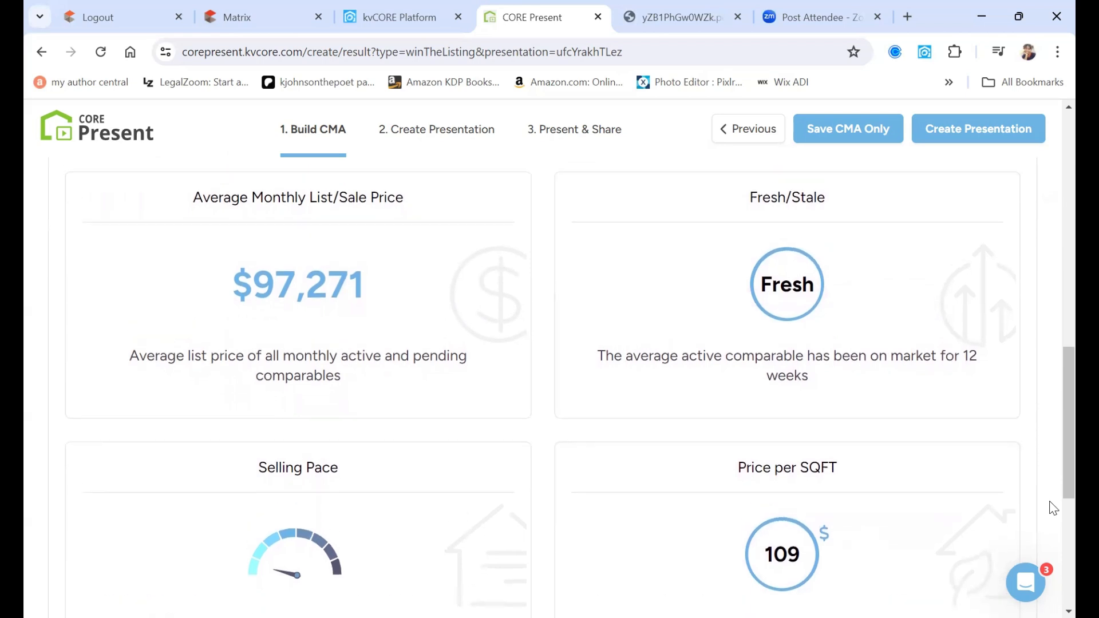
{"action": "scroll", "coordinate": [1054, 508], "scroll_direction": "down", "scroll_amount": 3}
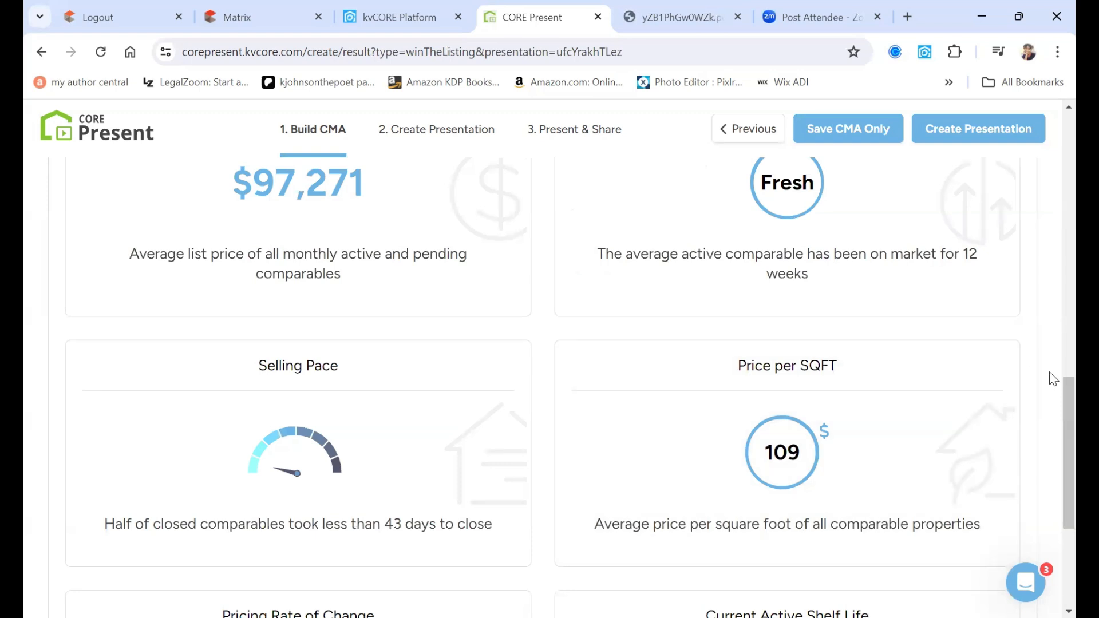
{"action": "scroll", "coordinate": [1053, 379], "scroll_direction": "up", "scroll_amount": 2}
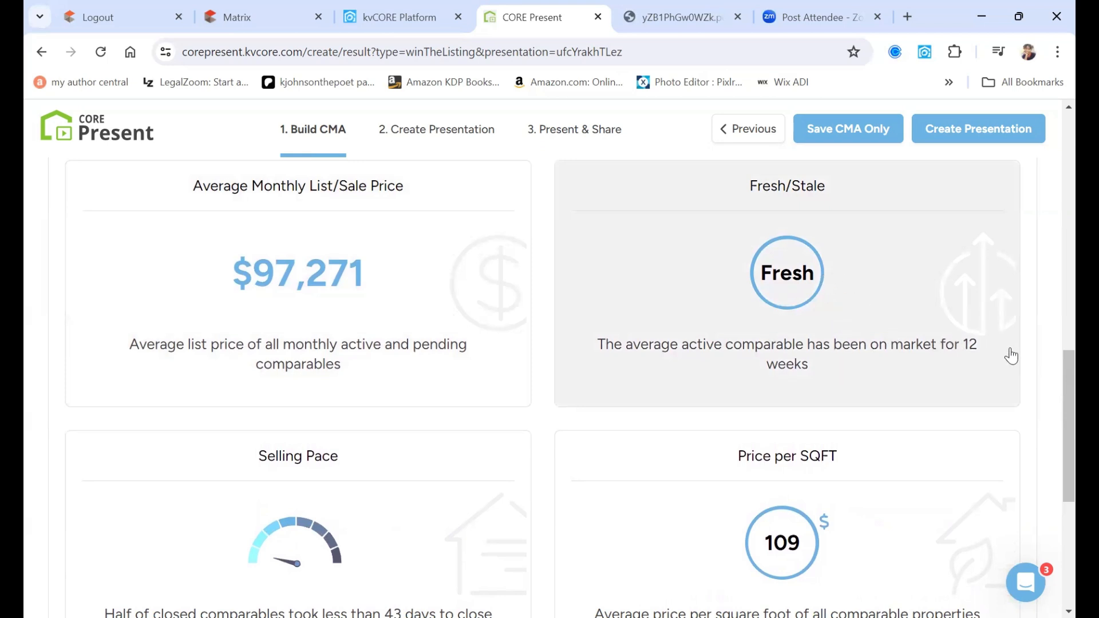
{"action": "scroll", "coordinate": [1019, 393], "scroll_direction": "down", "scroll_amount": 3}
- Review the remaining CMA cards, including selling pace, price change and 83-day shelf life
{"action": "scroll", "coordinate": [1019, 394], "scroll_direction": "down", "scroll_amount": 1}
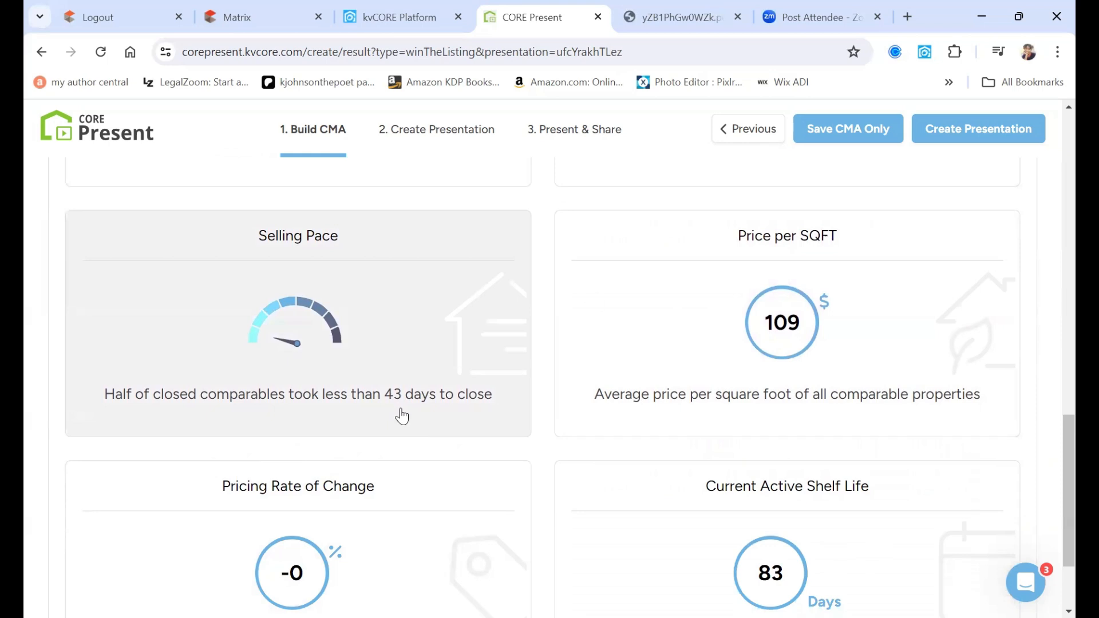
{"action": "scroll", "coordinate": [967, 385], "scroll_direction": "down", "scroll_amount": 1}
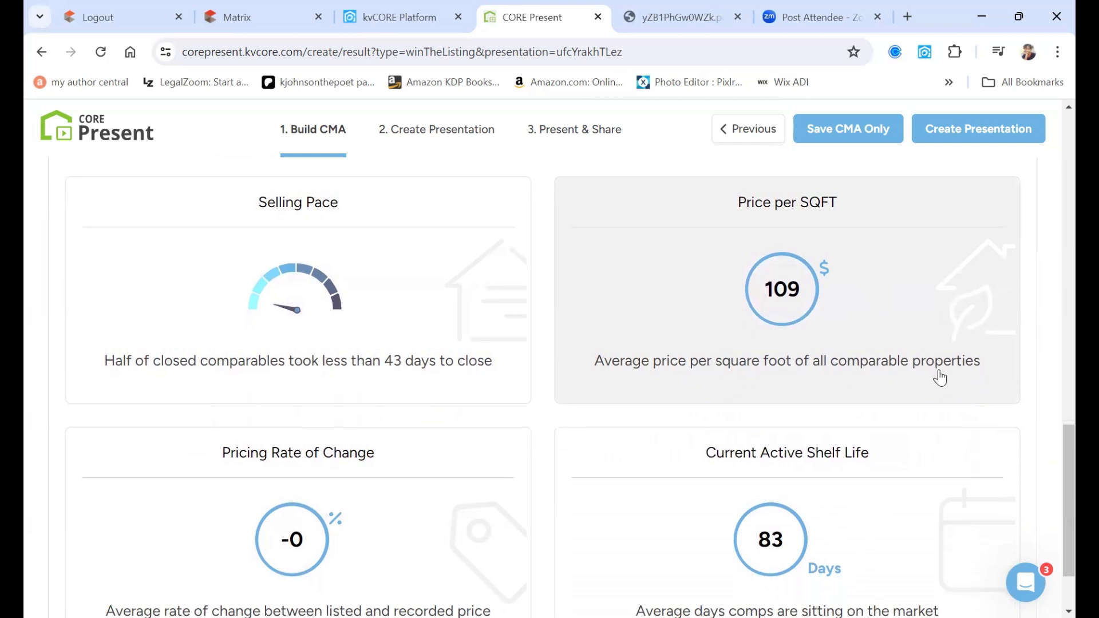
{"action": "scroll", "coordinate": [940, 378], "scroll_direction": "down", "scroll_amount": 3}
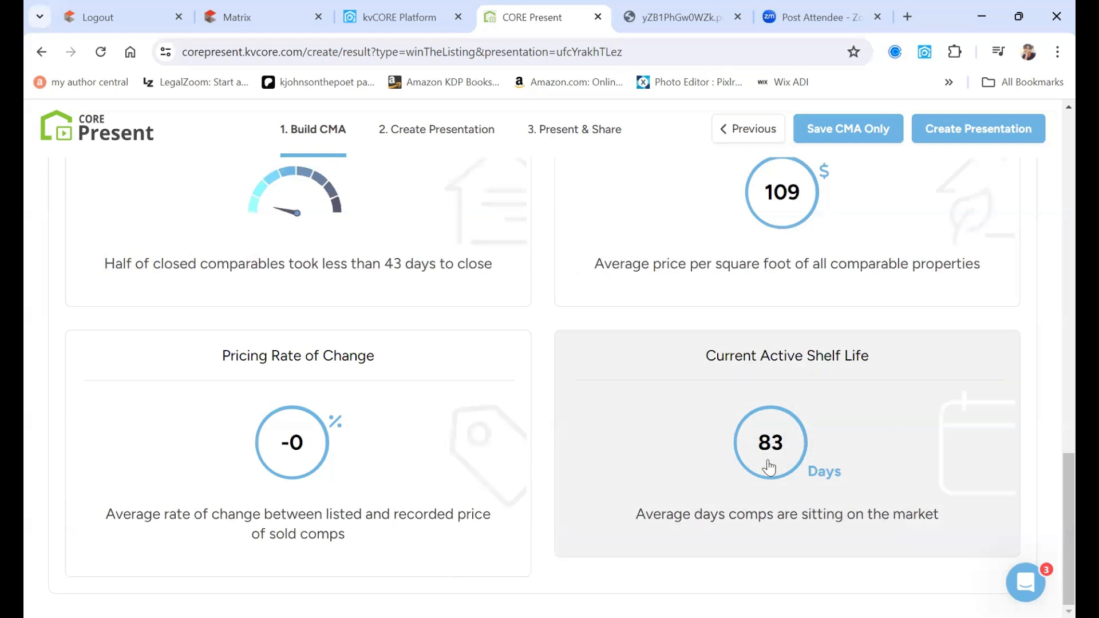
{"action": "scroll", "coordinate": [1051, 452], "scroll_direction": "up", "scroll_amount": 1}
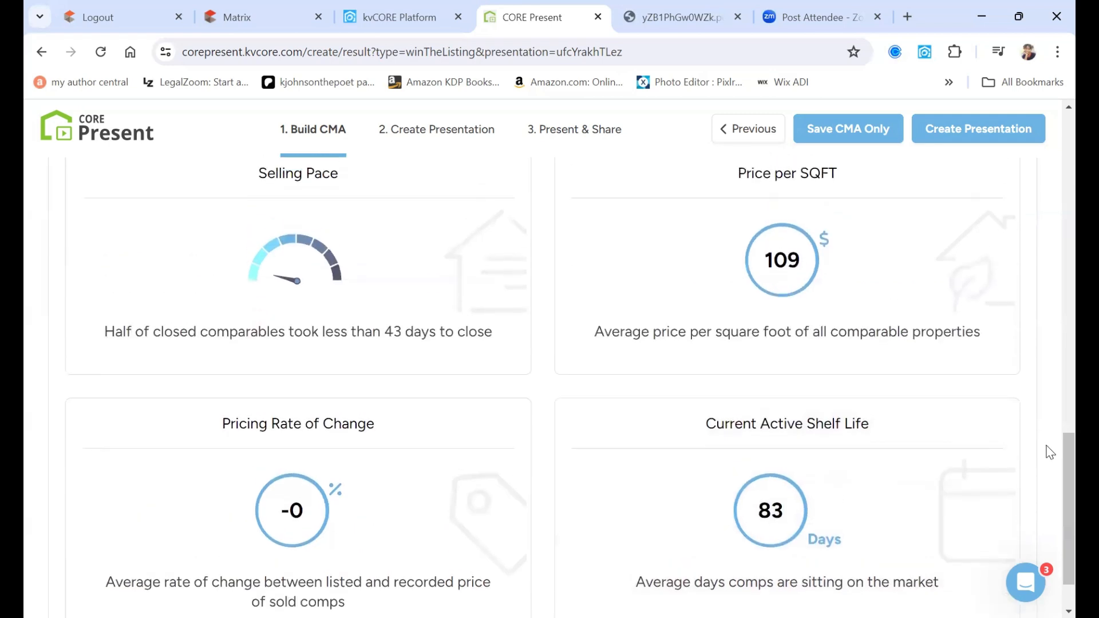
{"action": "scroll", "coordinate": [1050, 453], "scroll_direction": "up", "scroll_amount": 2}
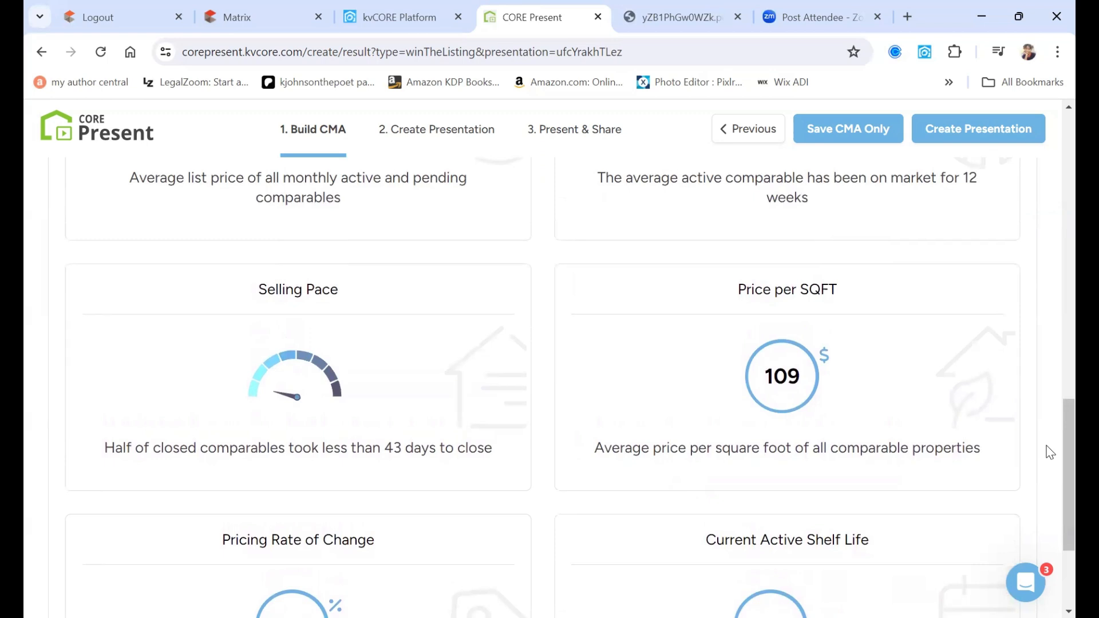
{"action": "scroll", "coordinate": [1051, 452], "scroll_direction": "down", "scroll_amount": 2}
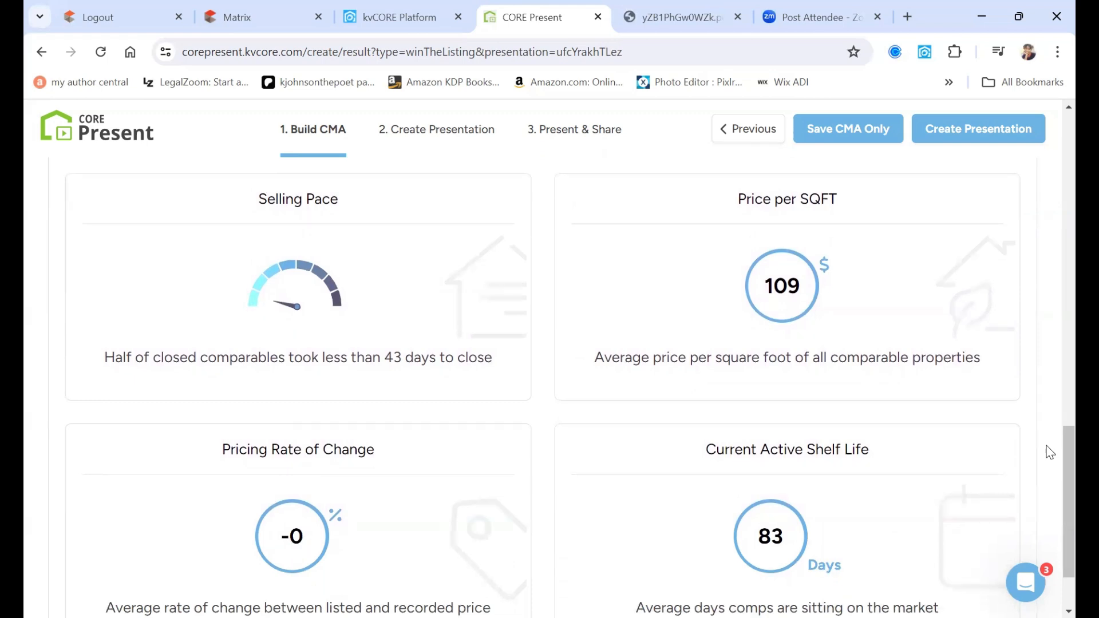
{"action": "scroll", "coordinate": [1051, 452], "scroll_direction": "up", "scroll_amount": 2}
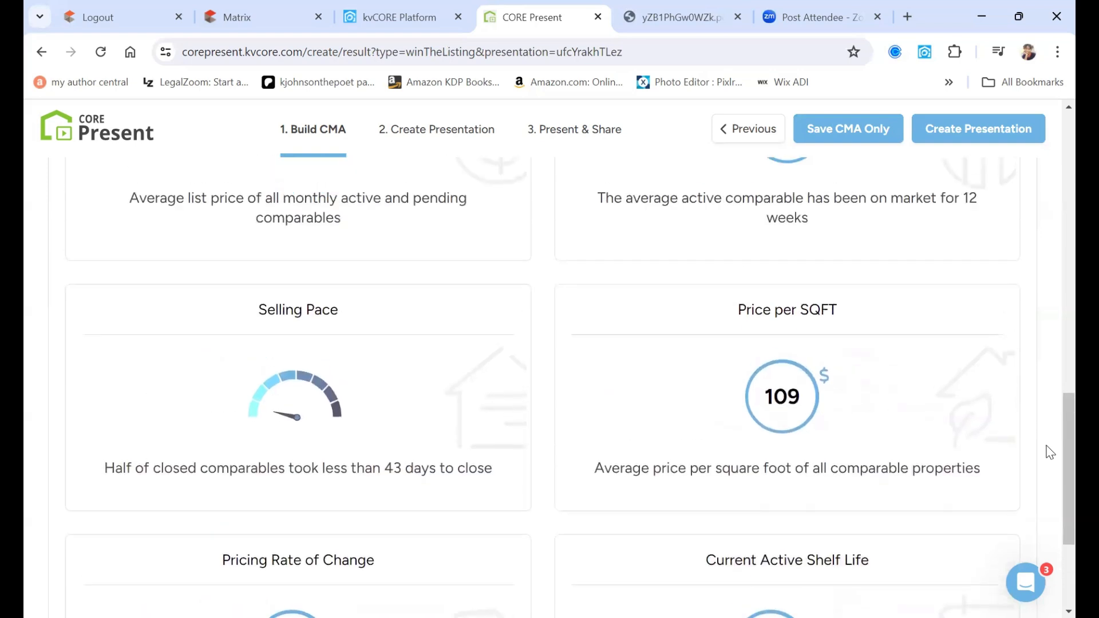
{"action": "scroll", "coordinate": [1051, 452], "scroll_direction": "up", "scroll_amount": 3}
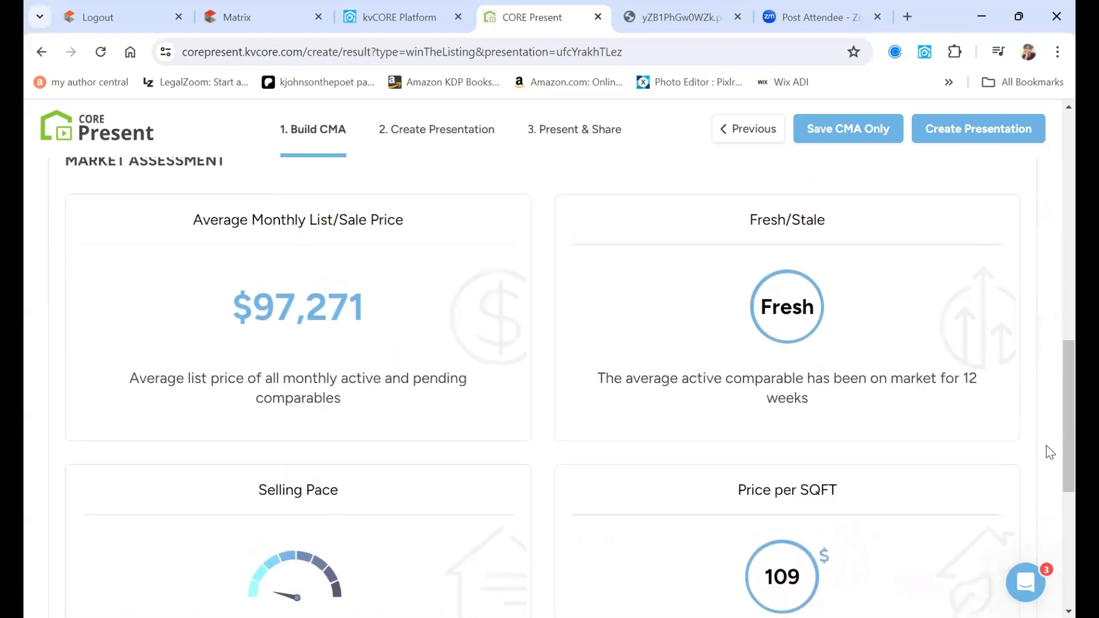
{"action": "scroll", "coordinate": [1051, 453], "scroll_direction": "up", "scroll_amount": 1}
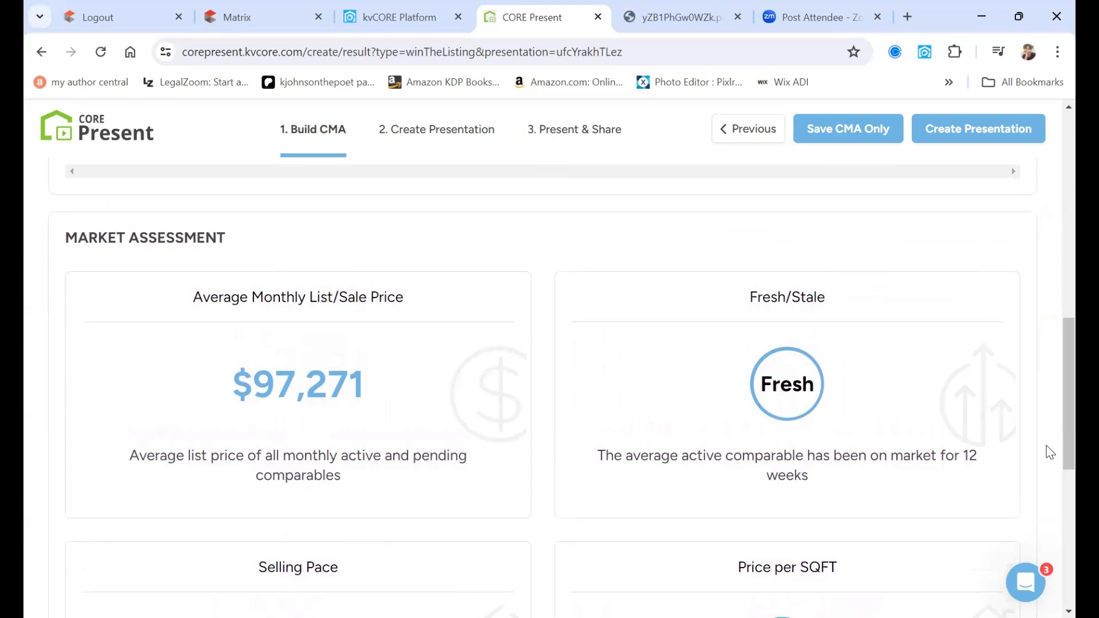
{"action": "scroll", "coordinate": [1051, 452], "scroll_direction": "up", "scroll_amount": 1}
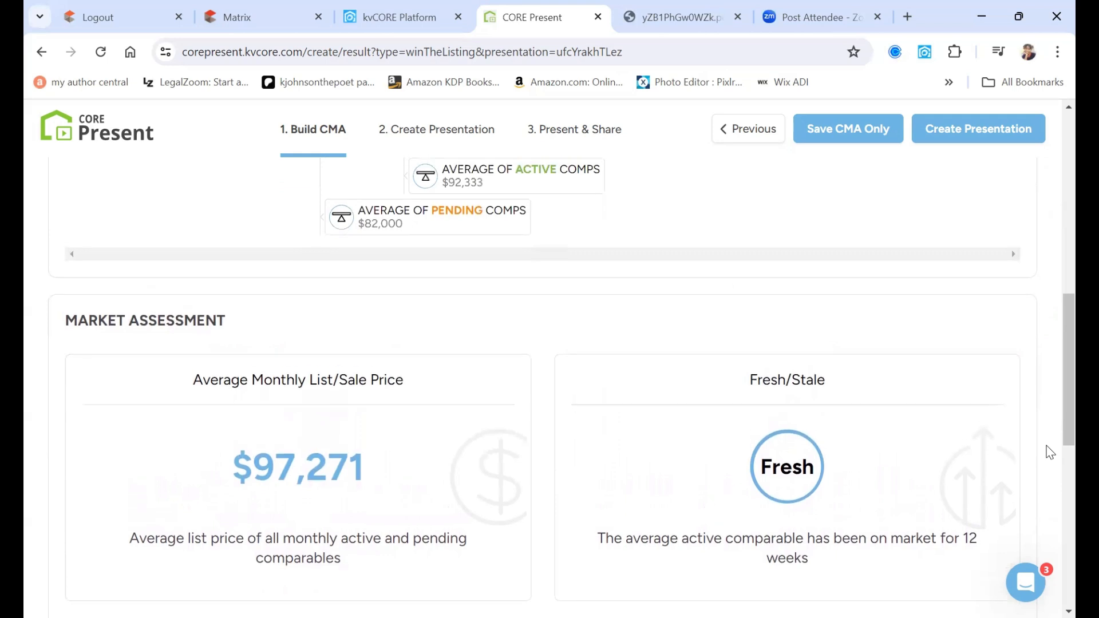
{"action": "scroll", "coordinate": [1051, 453], "scroll_direction": "up", "scroll_amount": 1}
{"action": "scroll", "coordinate": [1051, 453], "scroll_direction": "up", "scroll_amount": 1}
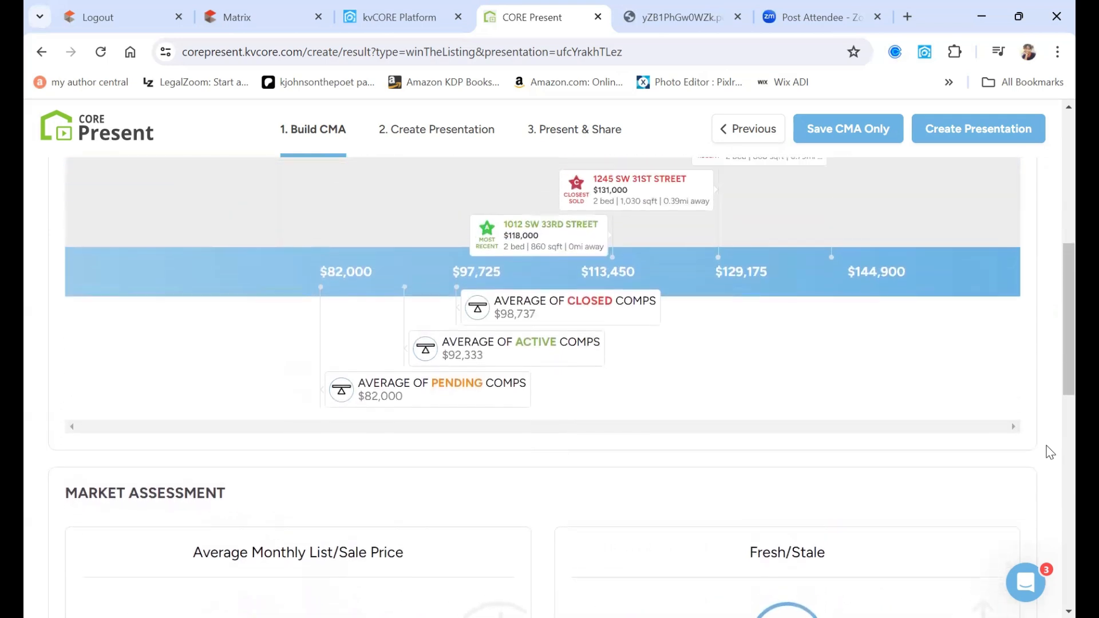
{"action": "scroll", "coordinate": [1047, 433], "scroll_direction": "up", "scroll_amount": 1}
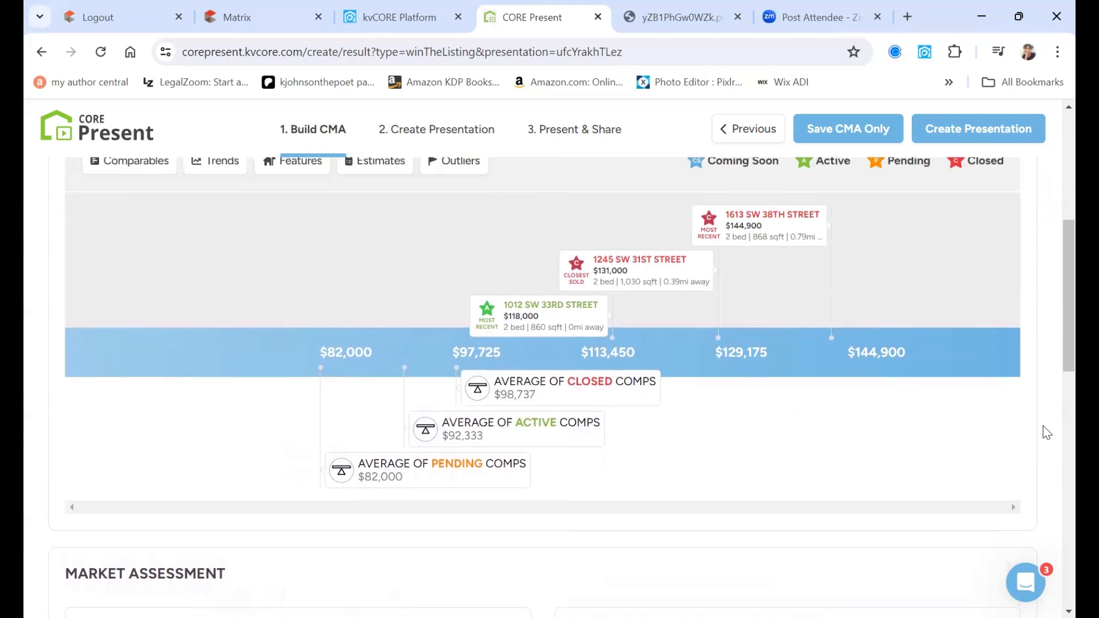
{"action": "scroll", "coordinate": [1048, 433], "scroll_direction": "up", "scroll_amount": 1}
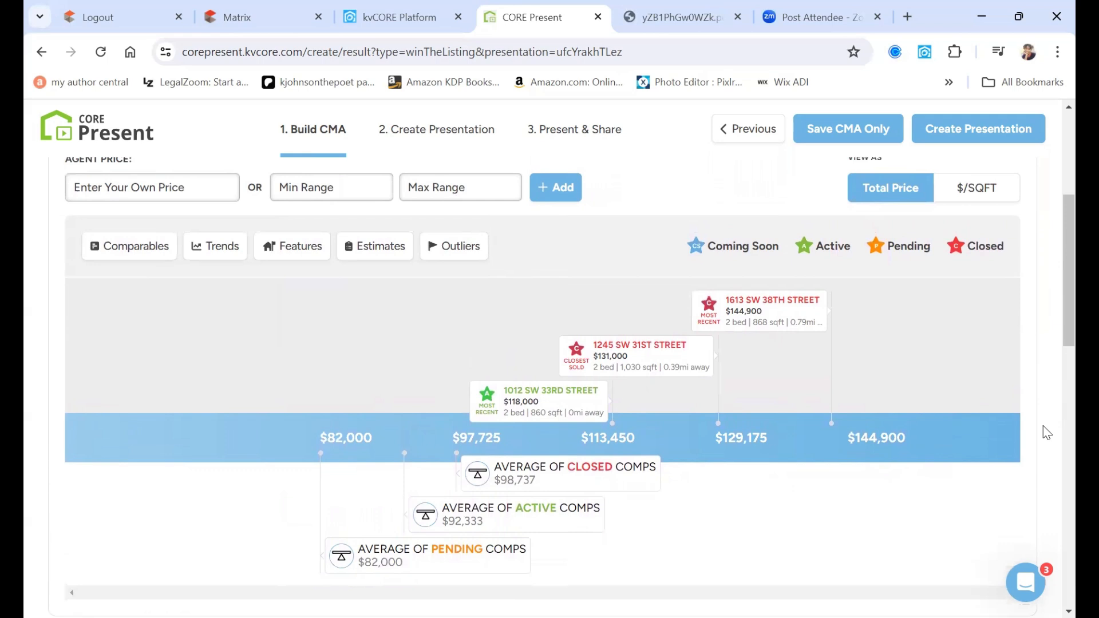
{"action": "scroll", "coordinate": [1048, 433], "scroll_direction": "up", "scroll_amount": 1}
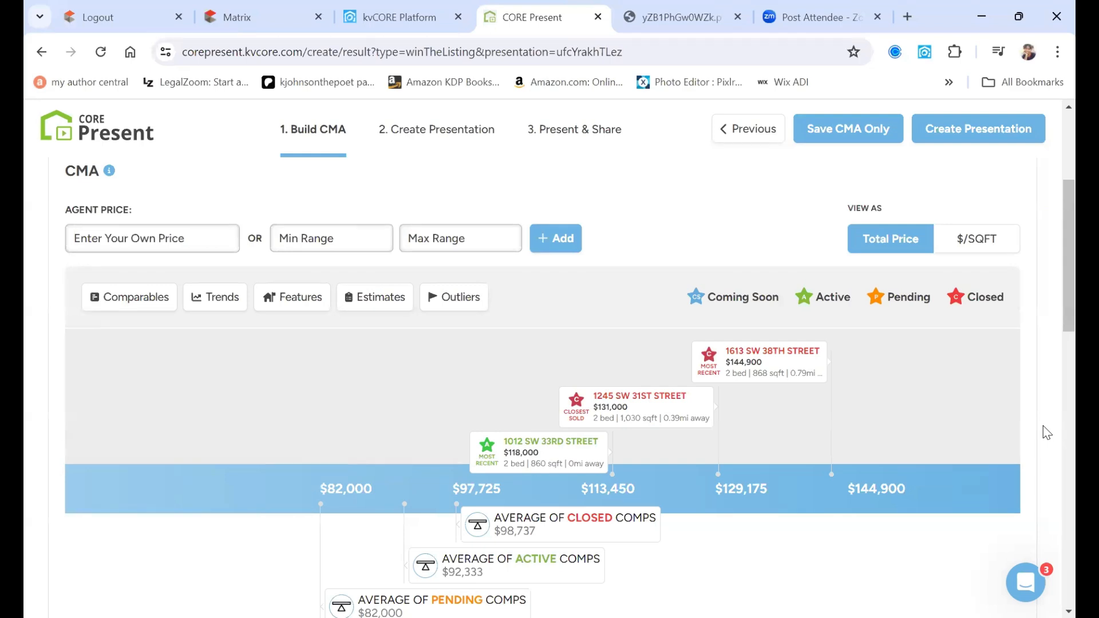
{"action": "scroll", "coordinate": [1048, 432], "scroll_direction": "down", "scroll_amount": 1}
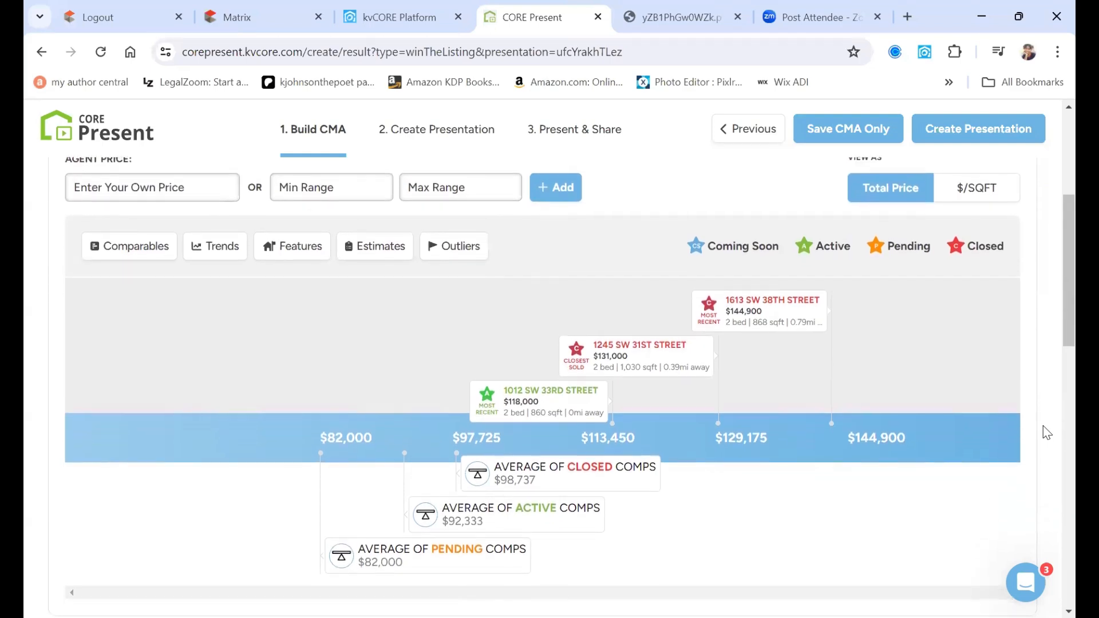
{"action": "scroll", "coordinate": [1047, 433], "scroll_direction": "up", "scroll_amount": 1}
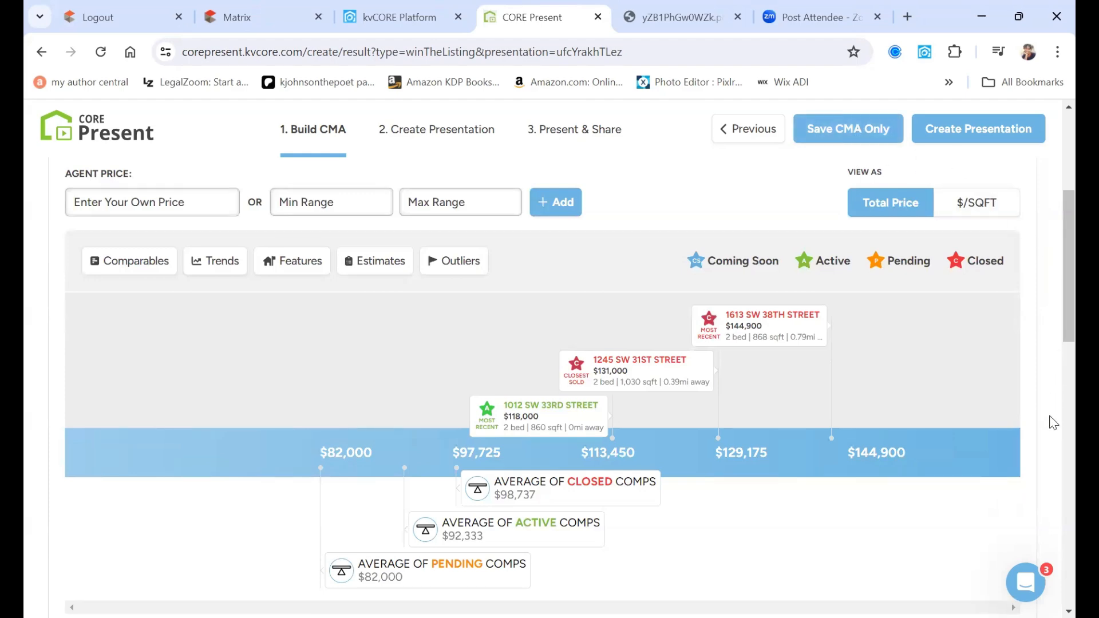
{"action": "scroll", "coordinate": [1054, 423], "scroll_direction": "up", "scroll_amount": 5}
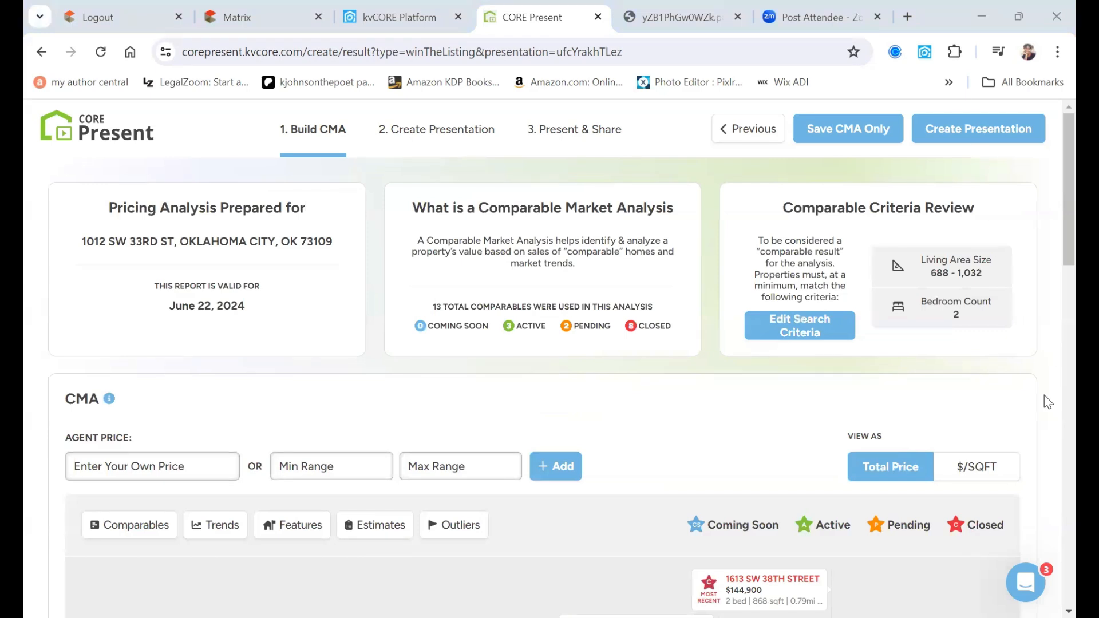
{"action": "scroll", "coordinate": [1047, 401], "scroll_direction": "down", "scroll_amount": 8}
{"action": "scroll", "coordinate": [1048, 401], "scroll_direction": "down", "scroll_amount": 11}
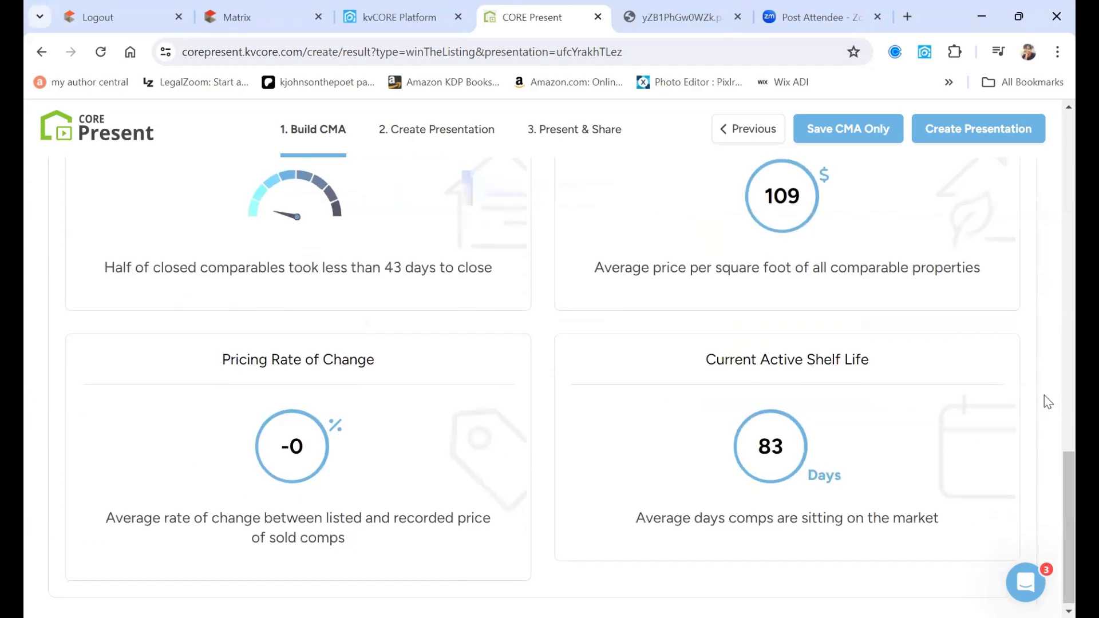
{"action": "scroll", "coordinate": [1048, 401], "scroll_direction": "up", "scroll_amount": 4}
{"action": "scroll", "coordinate": [1048, 402], "scroll_direction": "up", "scroll_amount": 16}
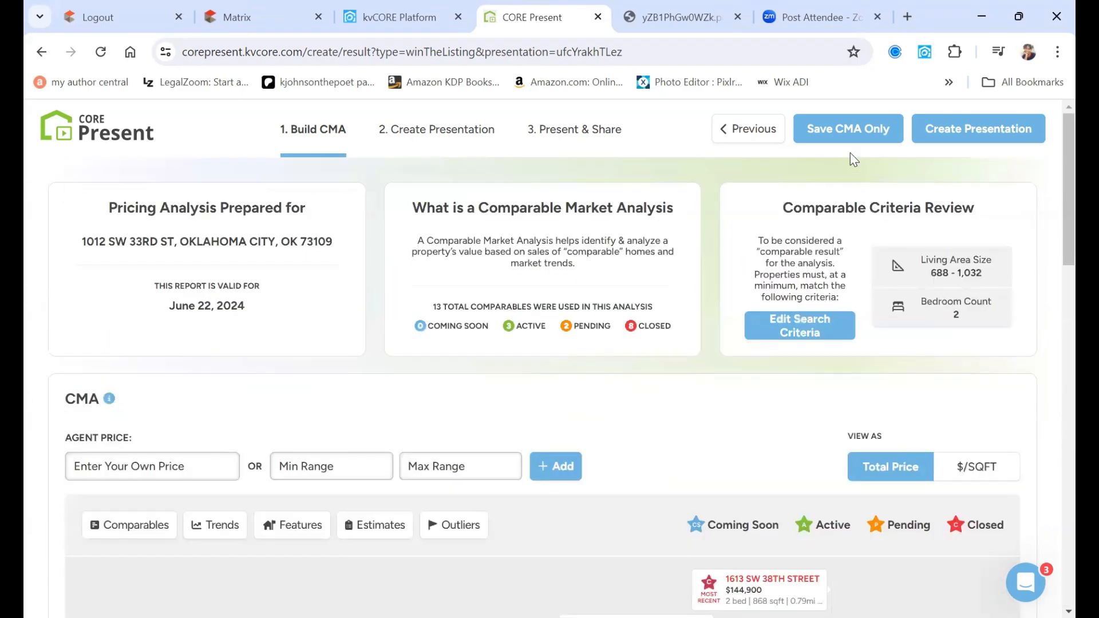
{"action": "left_click", "coordinate": [863, 144]}
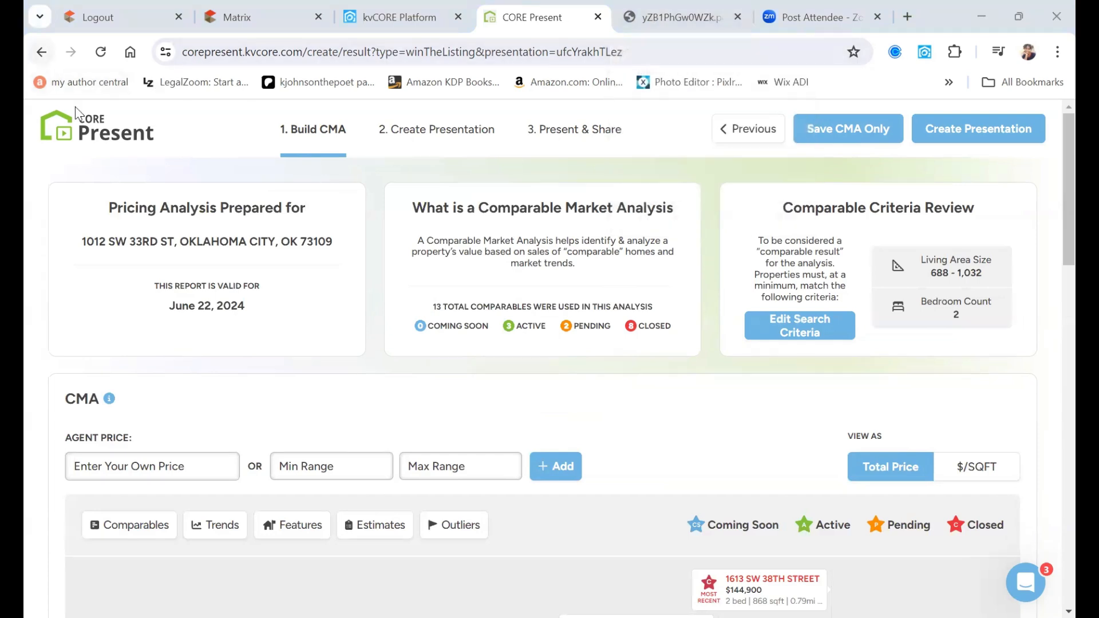
{"action": "left_click", "coordinate": [84, 132]}
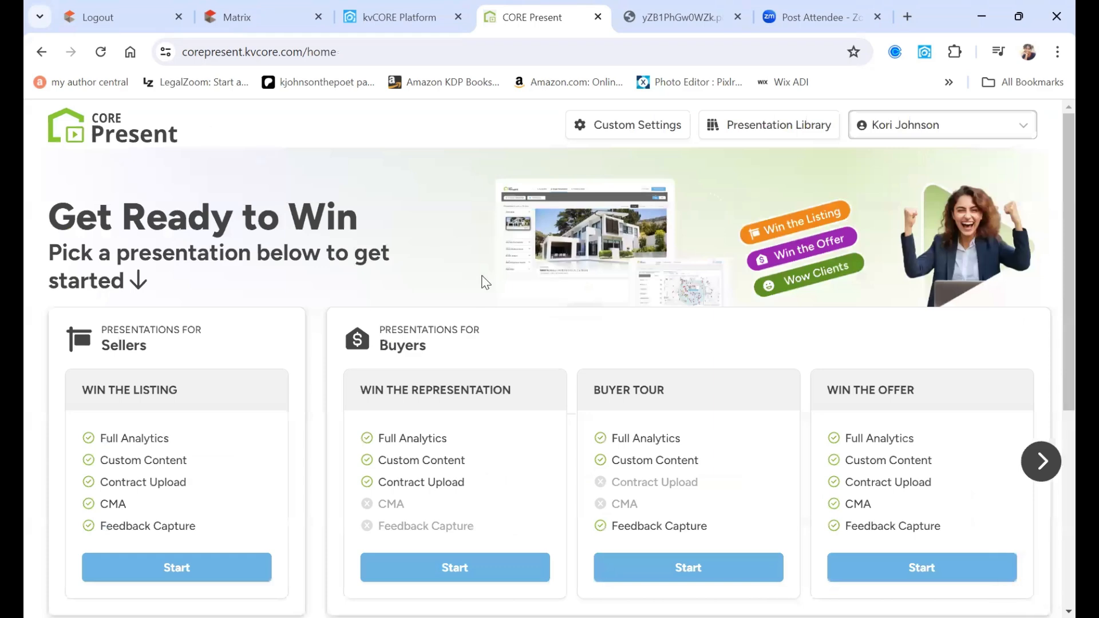
{"action": "scroll", "coordinate": [564, 280], "scroll_direction": "down", "scroll_amount": 5}
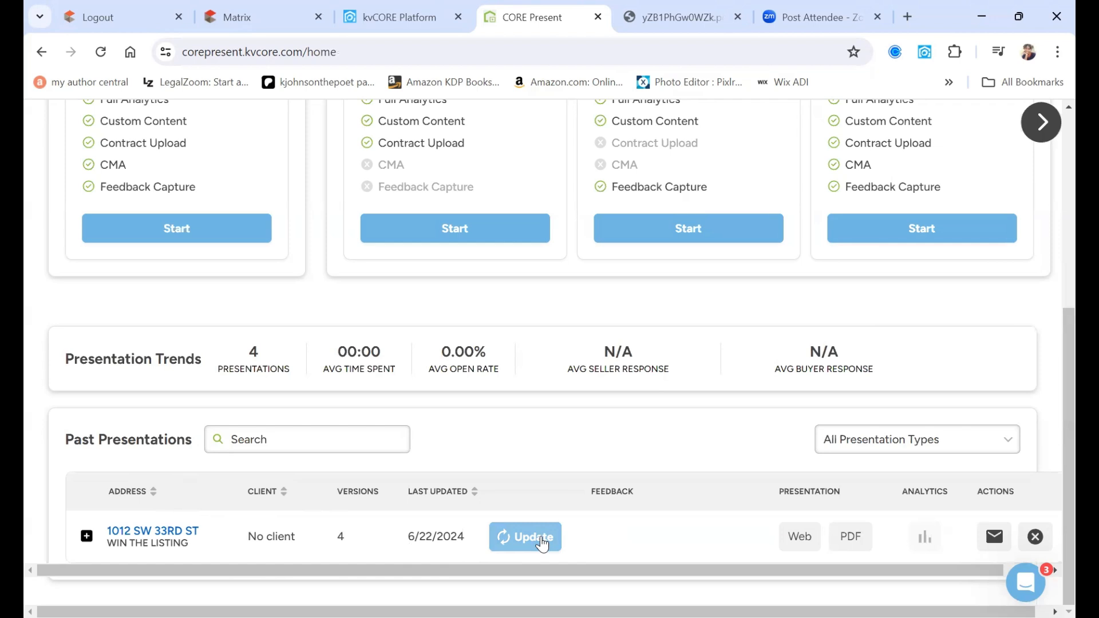
{"action": "left_click", "coordinate": [857, 544]}
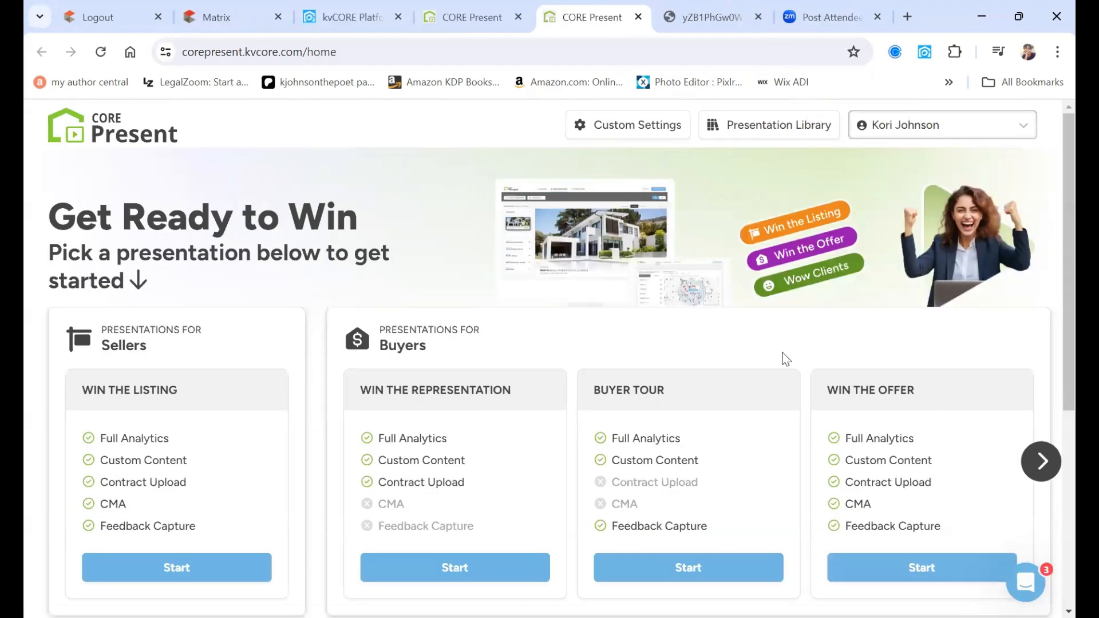
{"action": "left_click", "coordinate": [710, 16]}
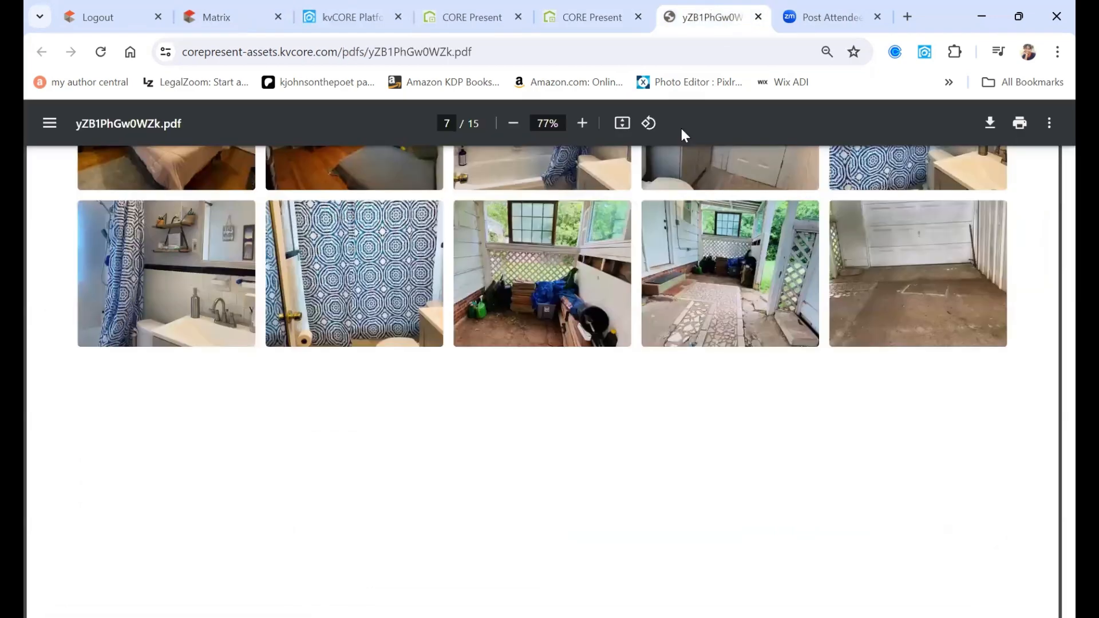
{"action": "scroll", "coordinate": [675, 271], "scroll_direction": "up", "scroll_amount": 20}
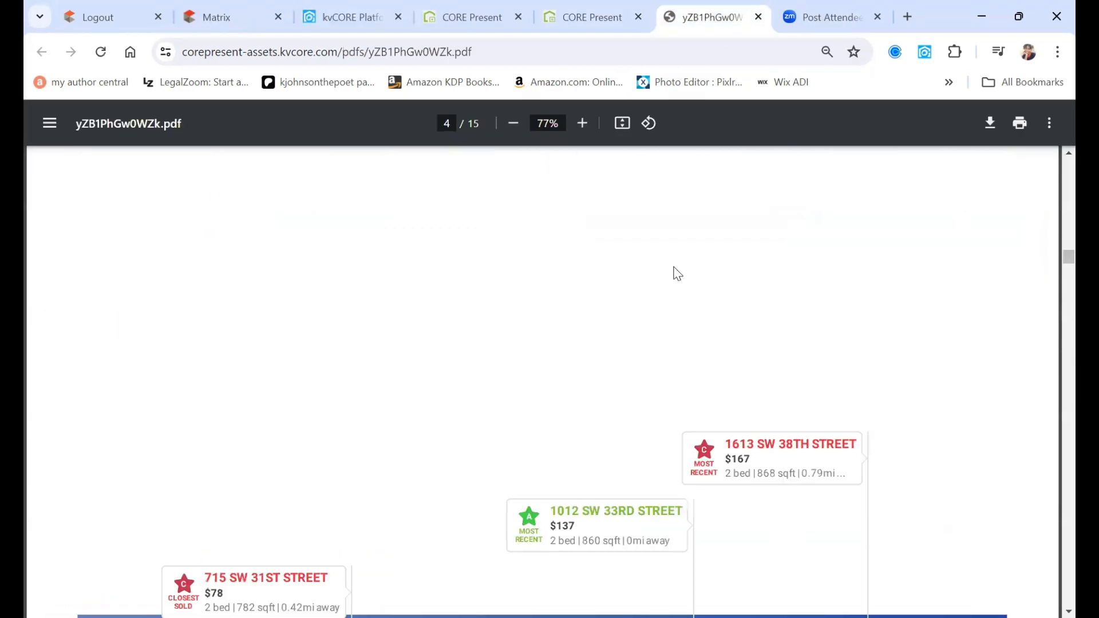
{"action": "scroll", "coordinate": [674, 267], "scroll_direction": "up", "scroll_amount": 10}
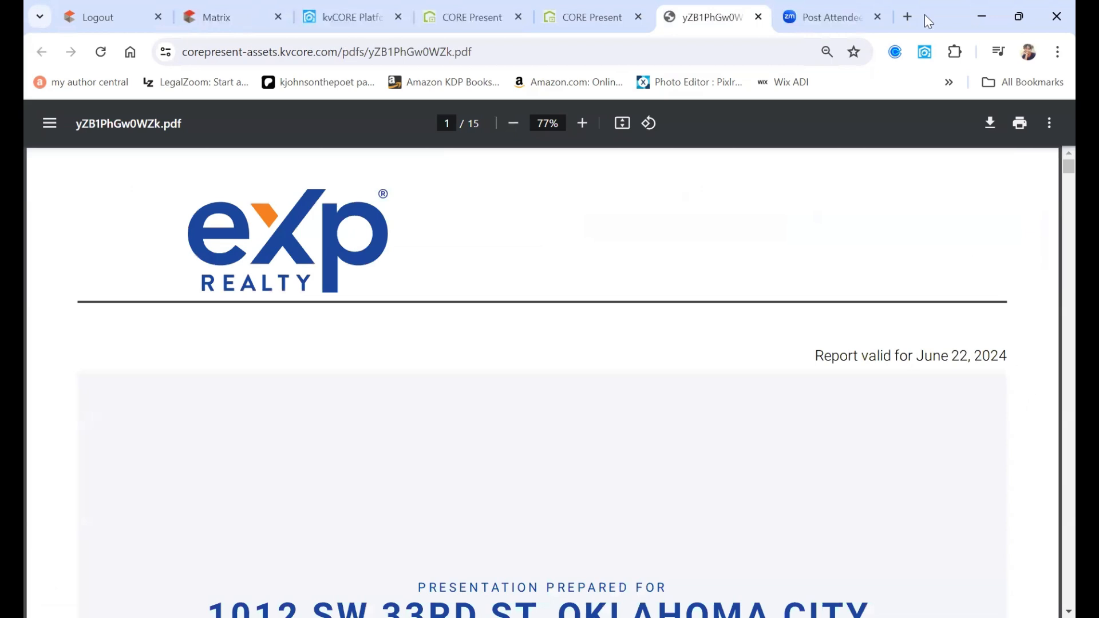
{"action": "scroll", "coordinate": [887, 328], "scroll_direction": "down", "scroll_amount": 1}
{"action": "scroll", "coordinate": [887, 328], "scroll_direction": "down", "scroll_amount": 3}
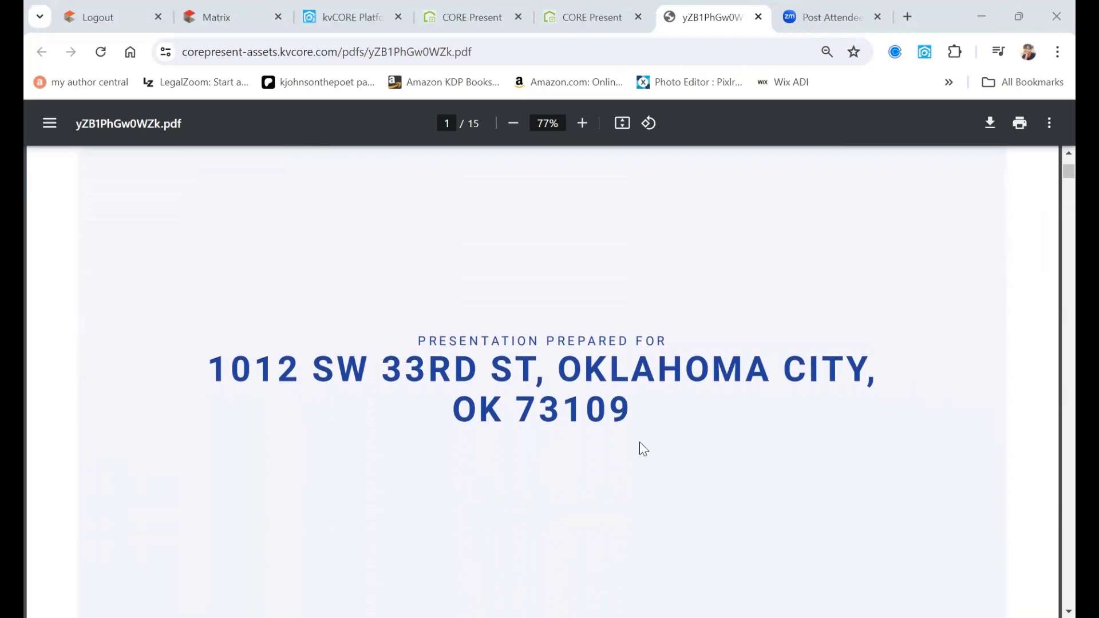
{"action": "scroll", "coordinate": [675, 386], "scroll_direction": "down", "scroll_amount": 2}
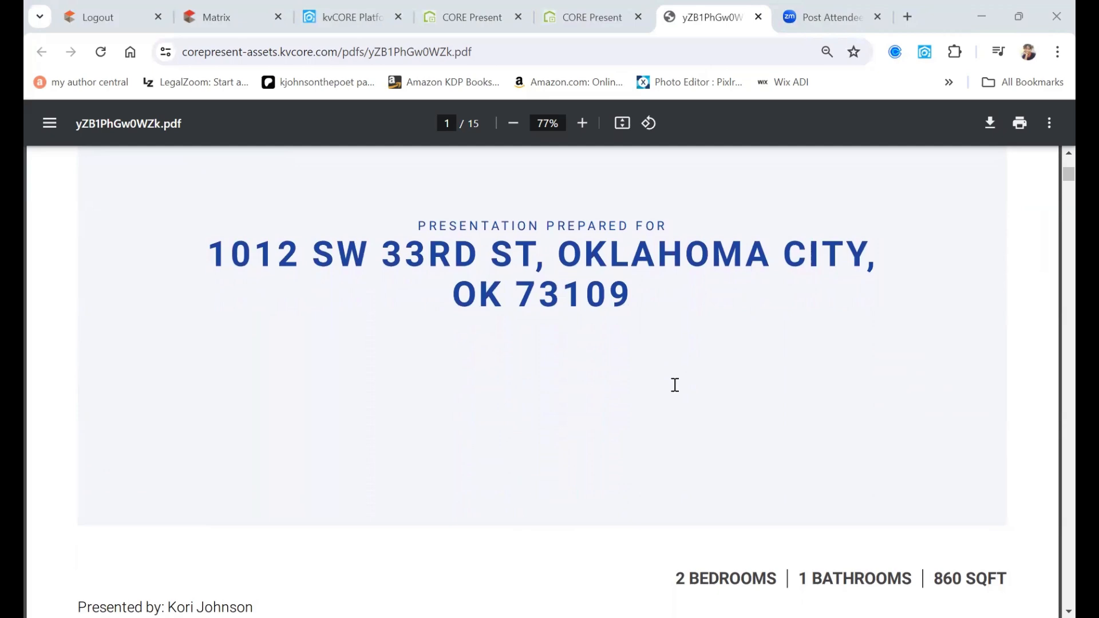
{"action": "scroll", "coordinate": [675, 386], "scroll_direction": "down", "scroll_amount": 3}
{"action": "scroll", "coordinate": [675, 385], "scroll_direction": "down", "scroll_amount": 4}
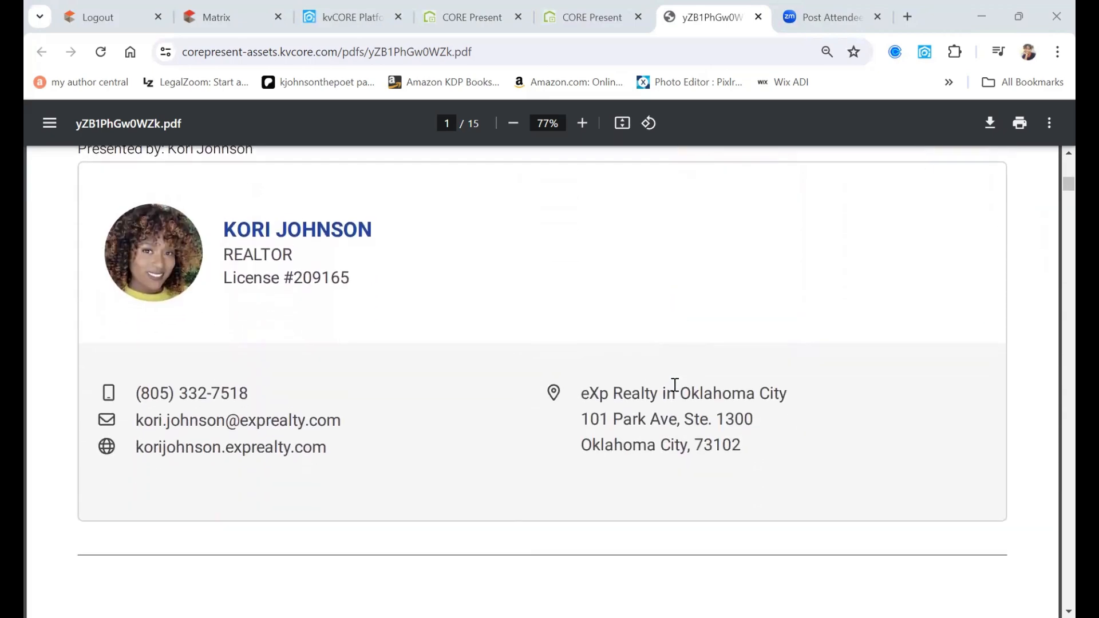
{"action": "scroll", "coordinate": [675, 385], "scroll_direction": "up", "scroll_amount": 1}
{"action": "scroll", "coordinate": [675, 386], "scroll_direction": "down", "scroll_amount": 1}
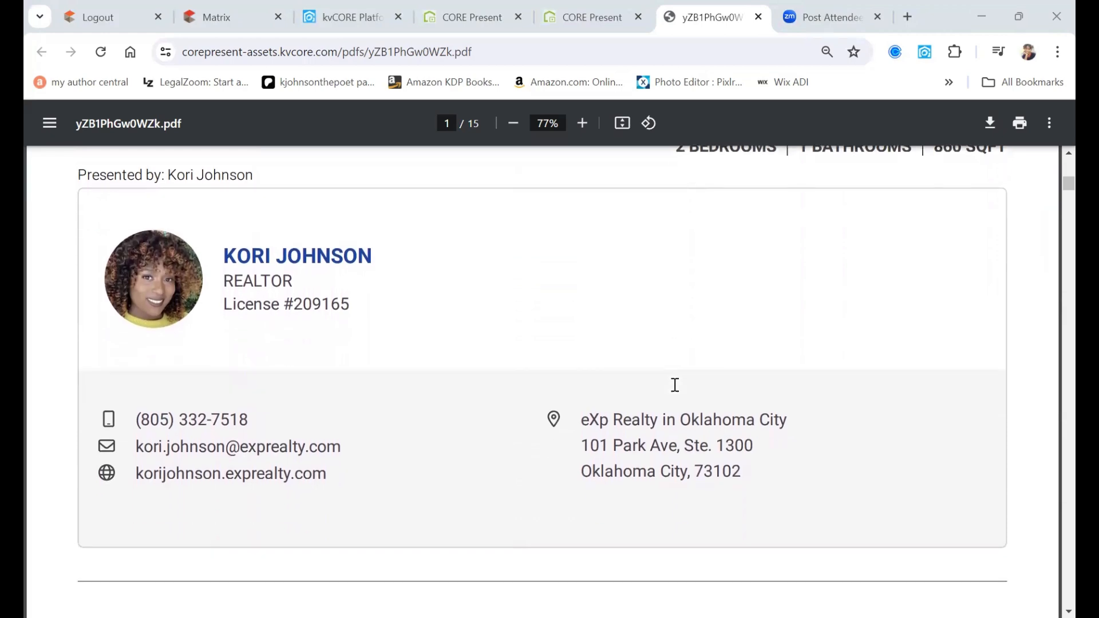
{"action": "scroll", "coordinate": [675, 385], "scroll_direction": "down", "scroll_amount": 1}
{"action": "scroll", "coordinate": [675, 386], "scroll_direction": "down", "scroll_amount": 6}
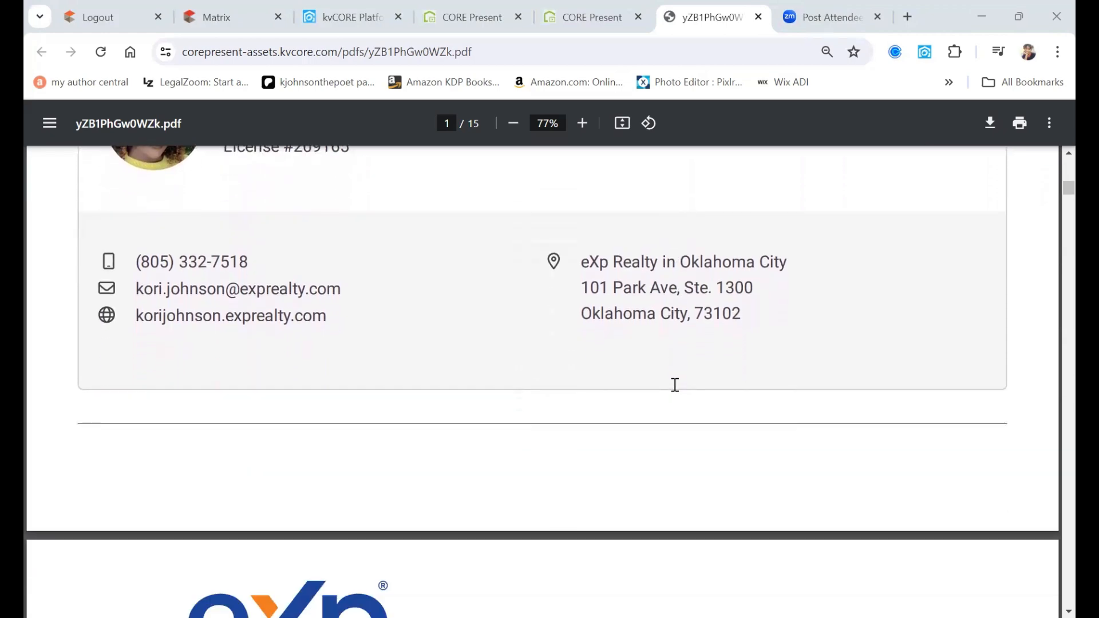
{"action": "scroll", "coordinate": [675, 385], "scroll_direction": "down", "scroll_amount": 1}
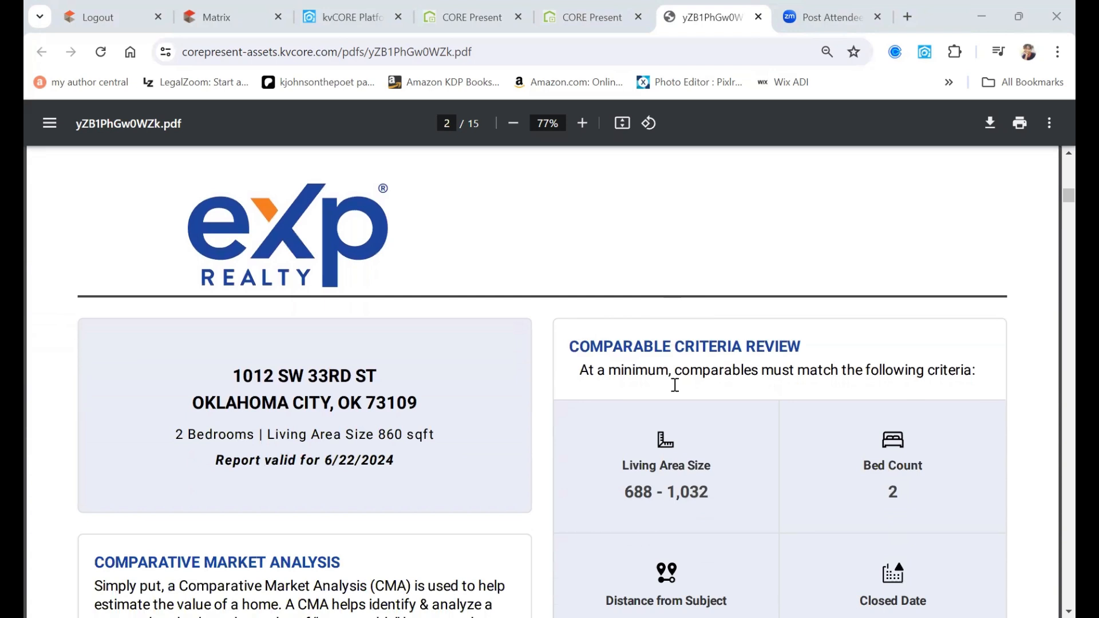
- Scroll past page 2's 688–1,032 sqft, 2-bed criteria boxes and one-mile comps map into page 3
{"action": "scroll", "coordinate": [675, 386], "scroll_direction": "down", "scroll_amount": 2}
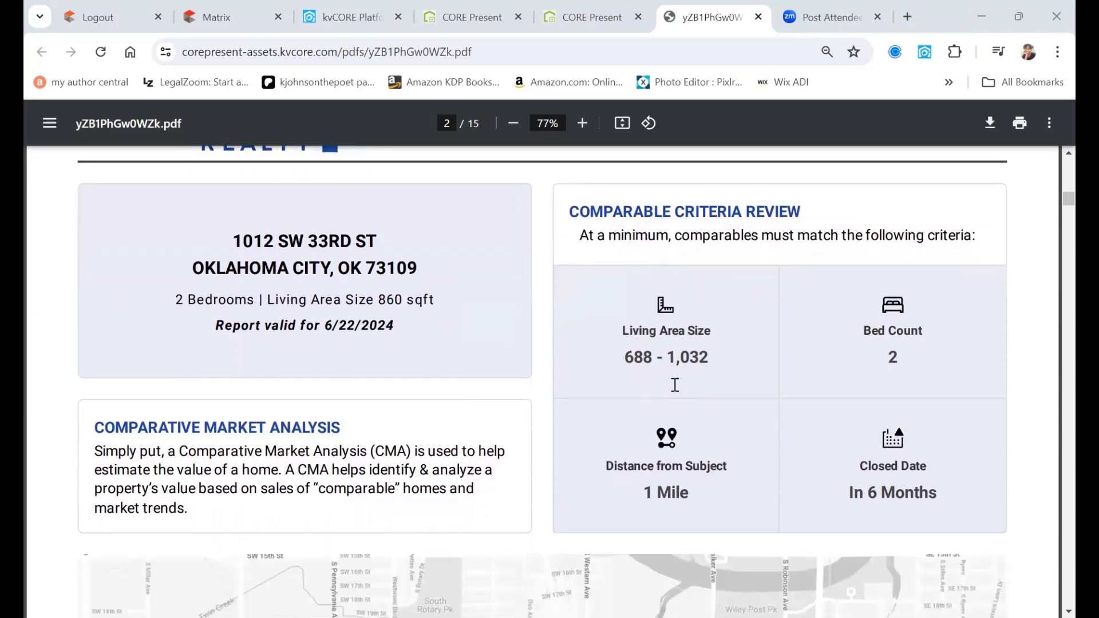
{"action": "scroll", "coordinate": [675, 385], "scroll_direction": "down", "scroll_amount": 1}
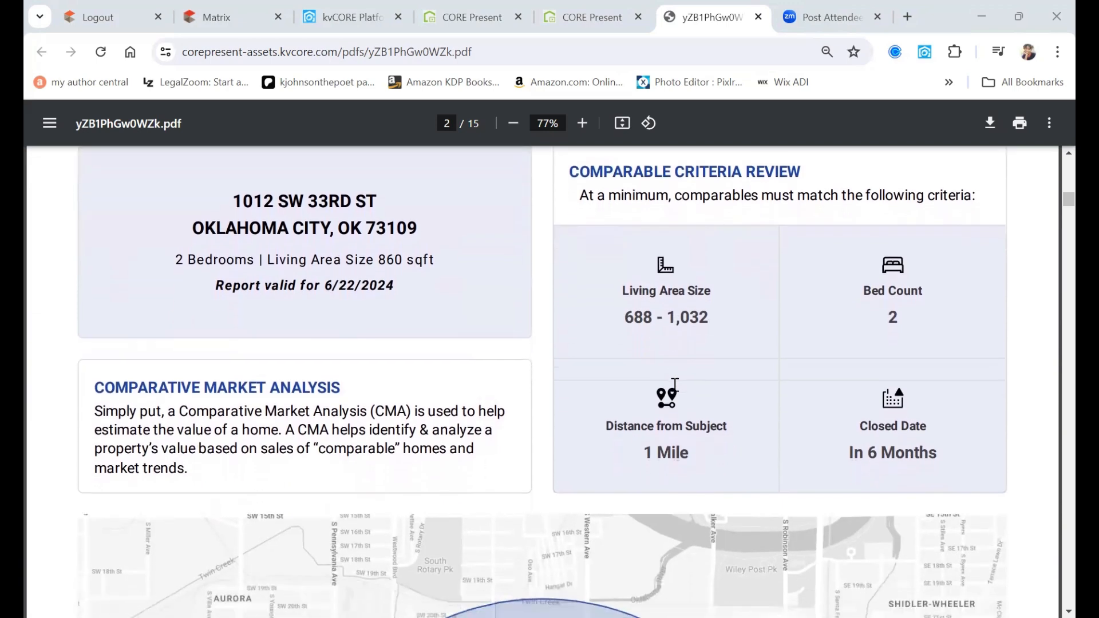
{"action": "scroll", "coordinate": [675, 385], "scroll_direction": "down", "scroll_amount": 1}
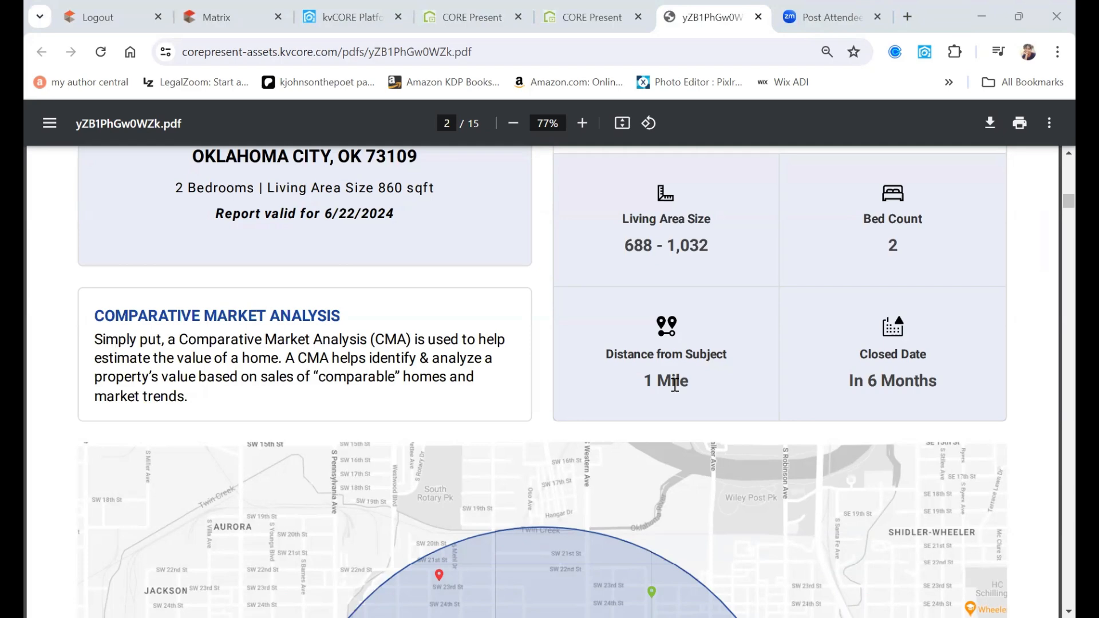
{"action": "scroll", "coordinate": [1031, 462], "scroll_direction": "down", "scroll_amount": 2}
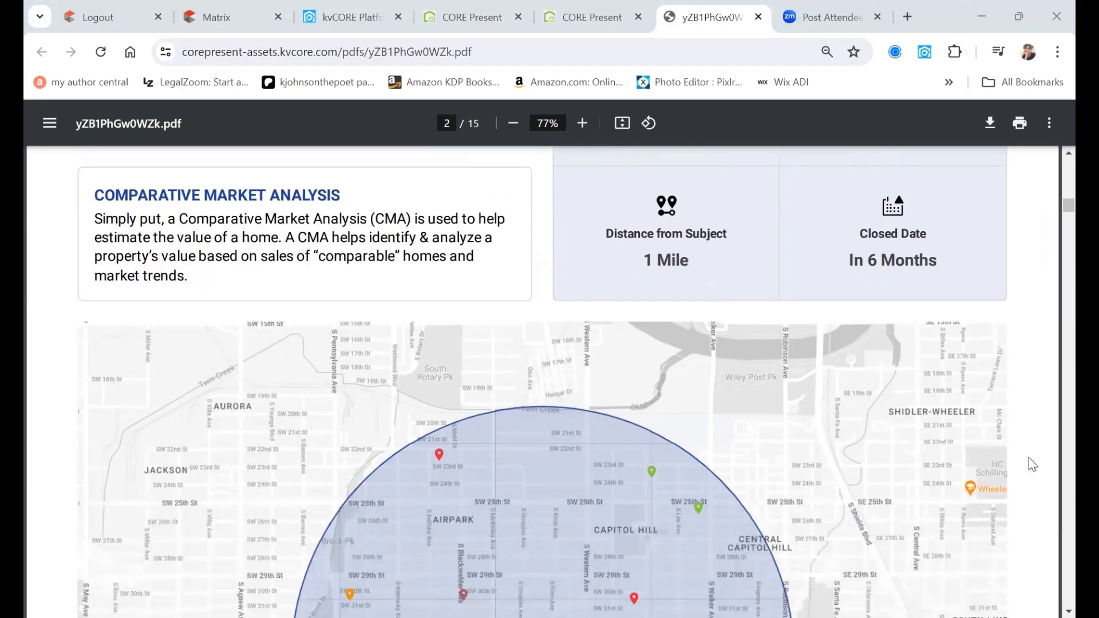
{"action": "scroll", "coordinate": [1029, 459], "scroll_direction": "down", "scroll_amount": 4}
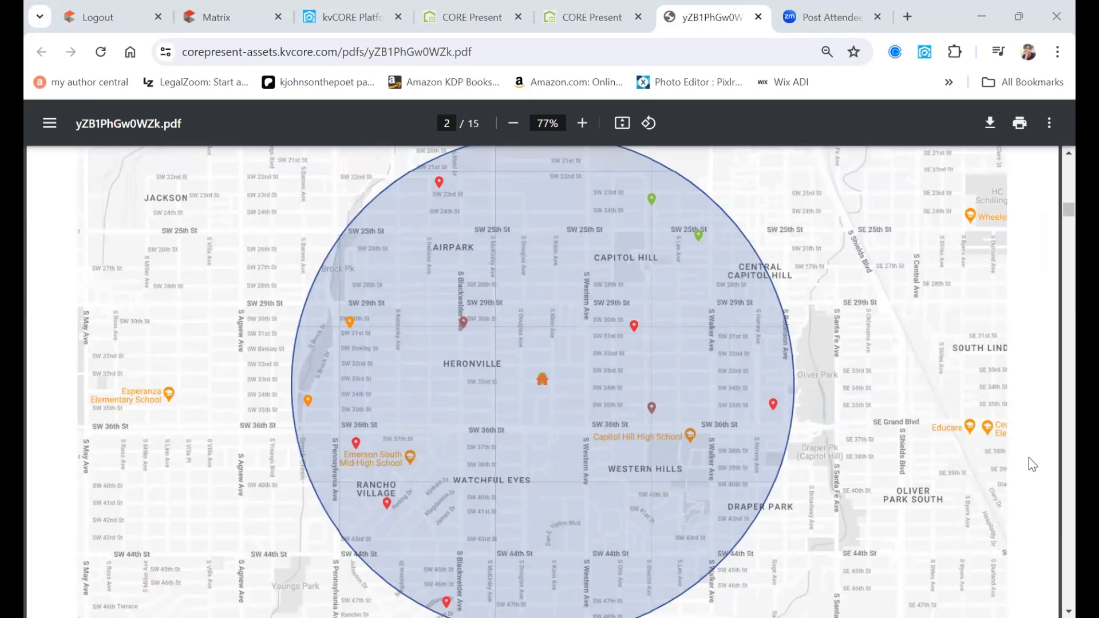
{"action": "scroll", "coordinate": [1032, 464], "scroll_direction": "down", "scroll_amount": 2}
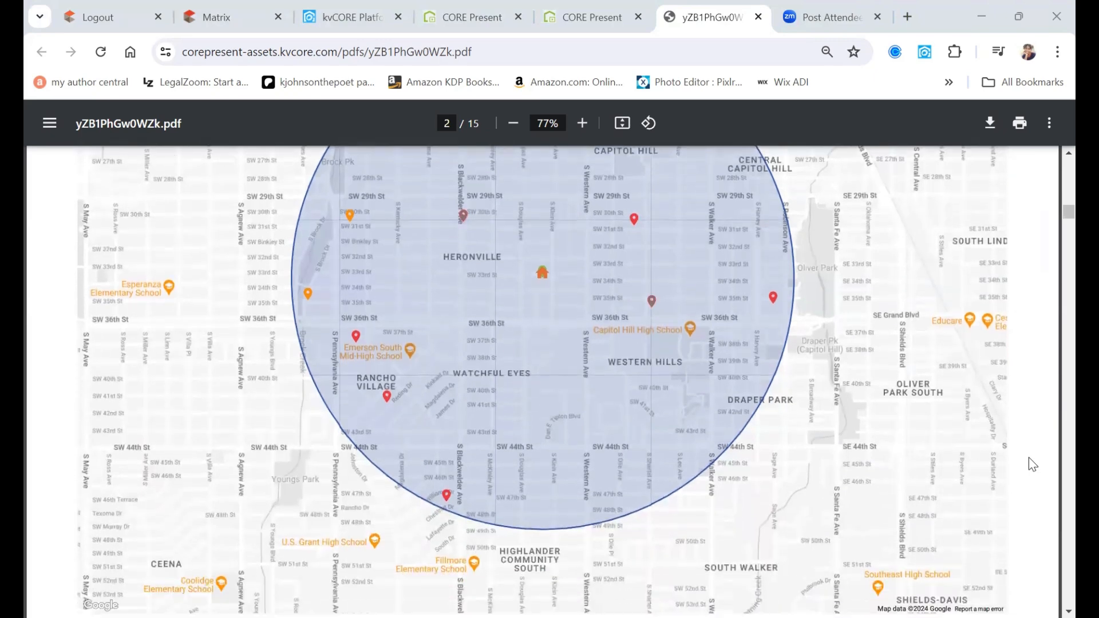
{"action": "scroll", "coordinate": [1029, 458], "scroll_direction": "down", "scroll_amount": 3}
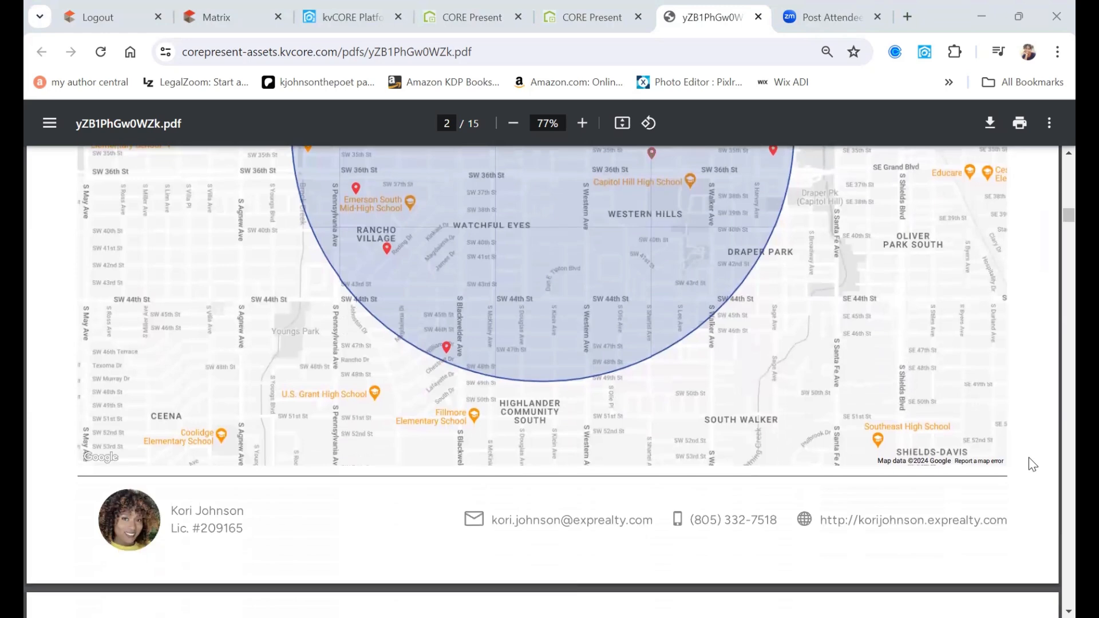
{"action": "scroll", "coordinate": [1030, 458], "scroll_direction": "down", "scroll_amount": 2}
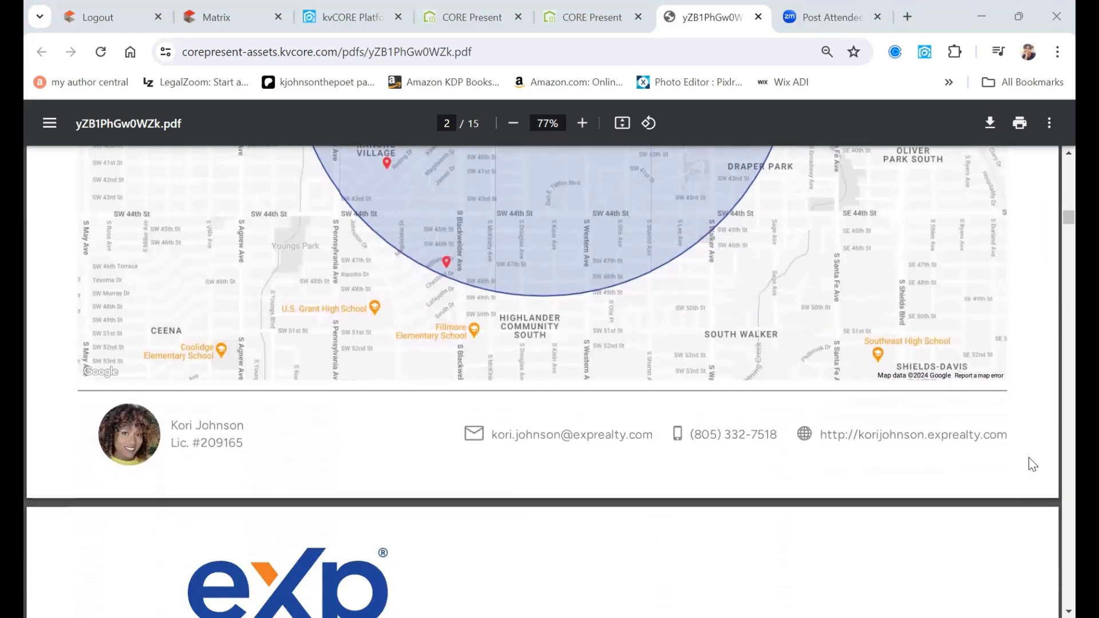
{"action": "scroll", "coordinate": [1030, 463], "scroll_direction": "down", "scroll_amount": 2}
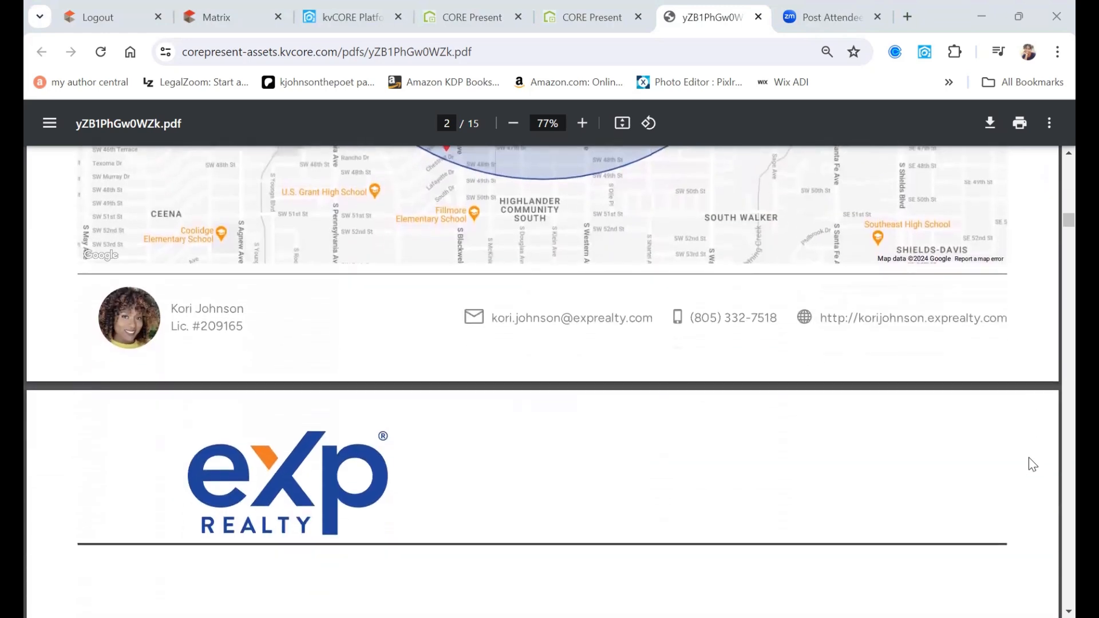
{"action": "scroll", "coordinate": [1033, 464], "scroll_direction": "down", "scroll_amount": 4}
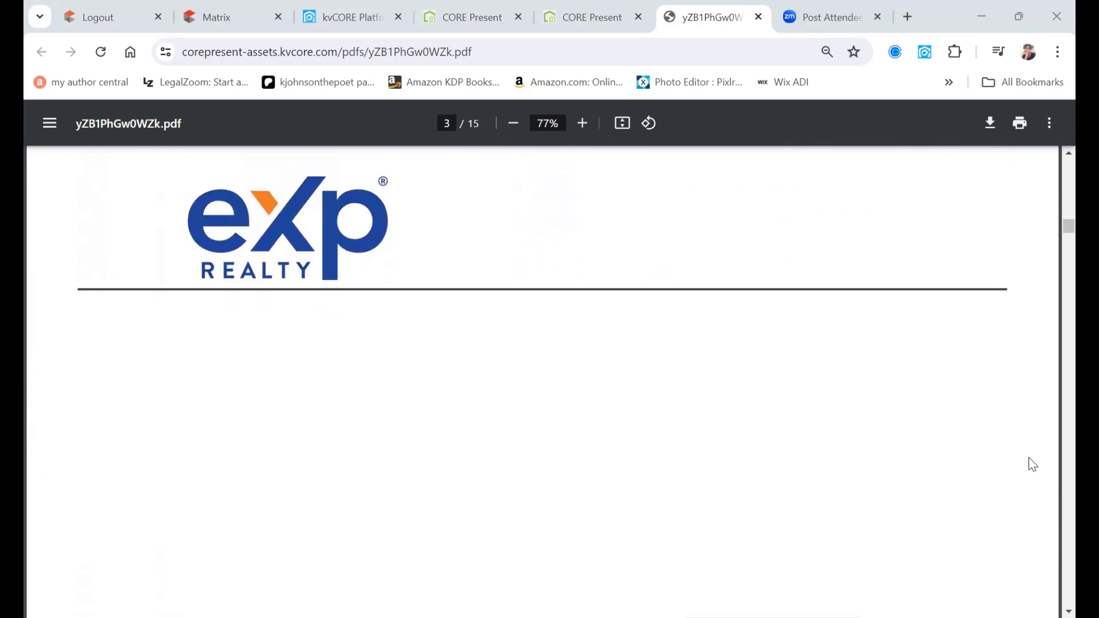
- Review the comps price charts on pages 3 and 4, then return to the kvCORE Platform dashboard
{"action": "scroll", "coordinate": [1033, 463], "scroll_direction": "down", "scroll_amount": 5}
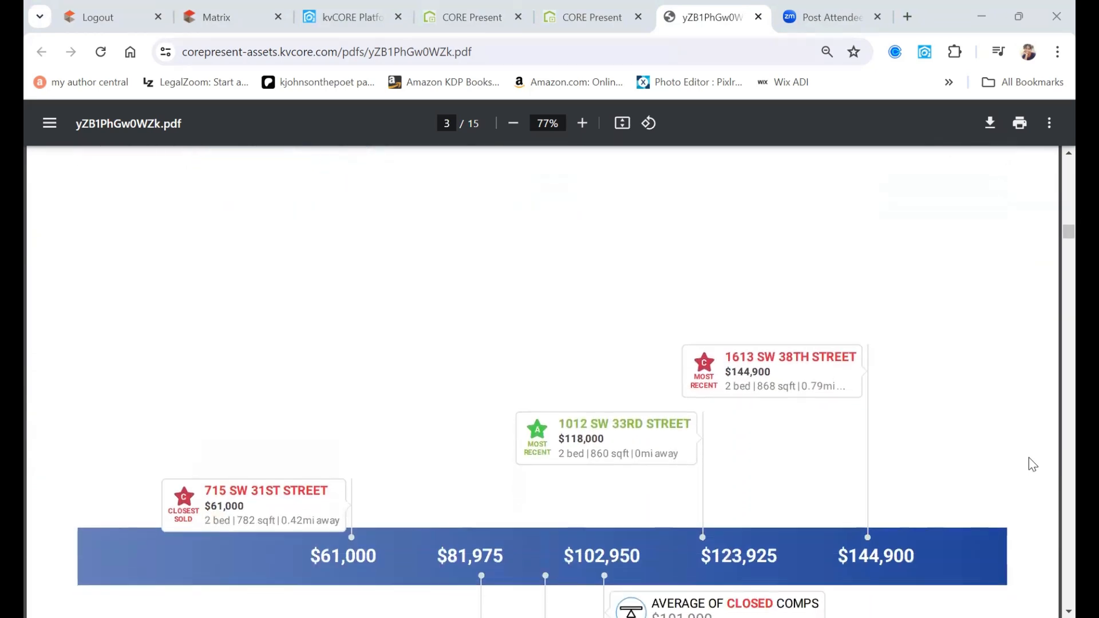
{"action": "scroll", "coordinate": [1033, 464], "scroll_direction": "down", "scroll_amount": 2}
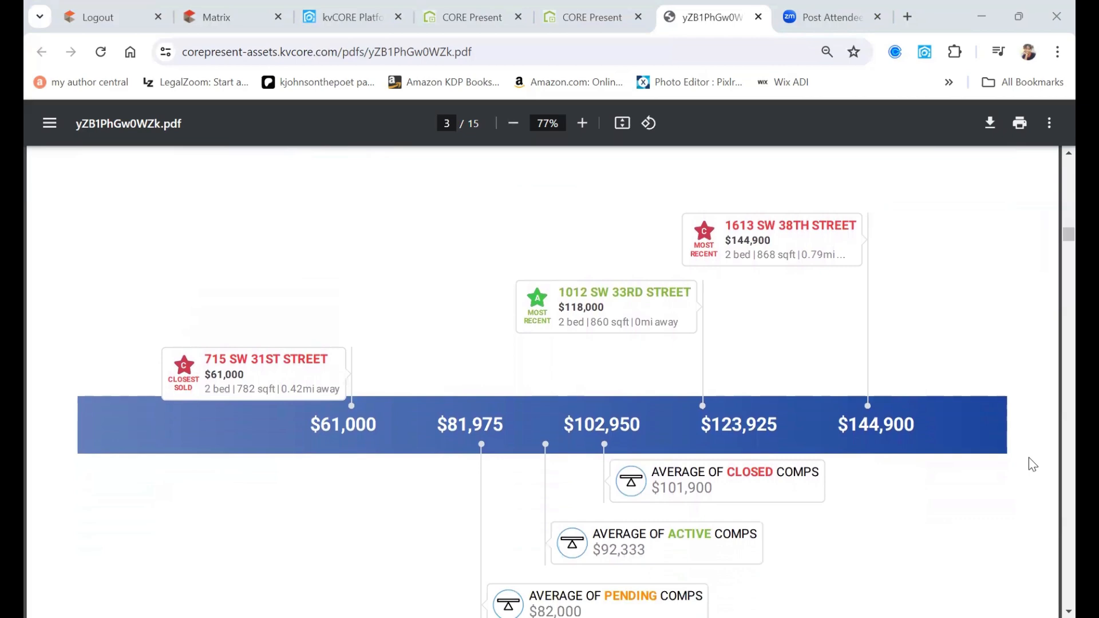
{"action": "scroll", "coordinate": [1031, 461], "scroll_direction": "down", "scroll_amount": 1}
{"action": "scroll", "coordinate": [1030, 461], "scroll_direction": "down", "scroll_amount": 1}
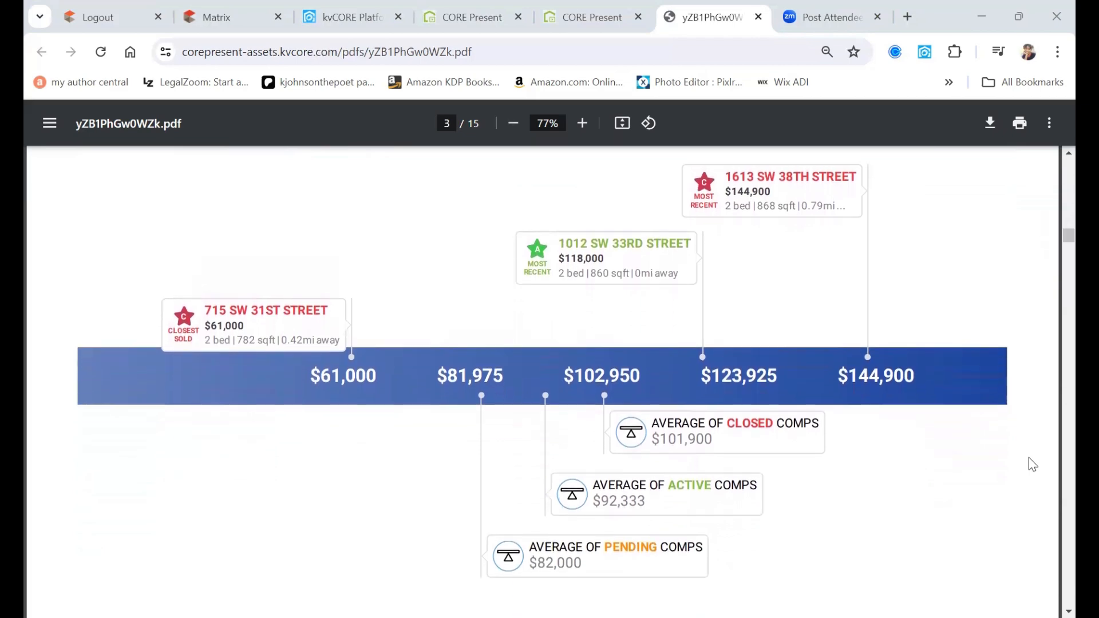
{"action": "scroll", "coordinate": [1033, 464], "scroll_direction": "down", "scroll_amount": 5}
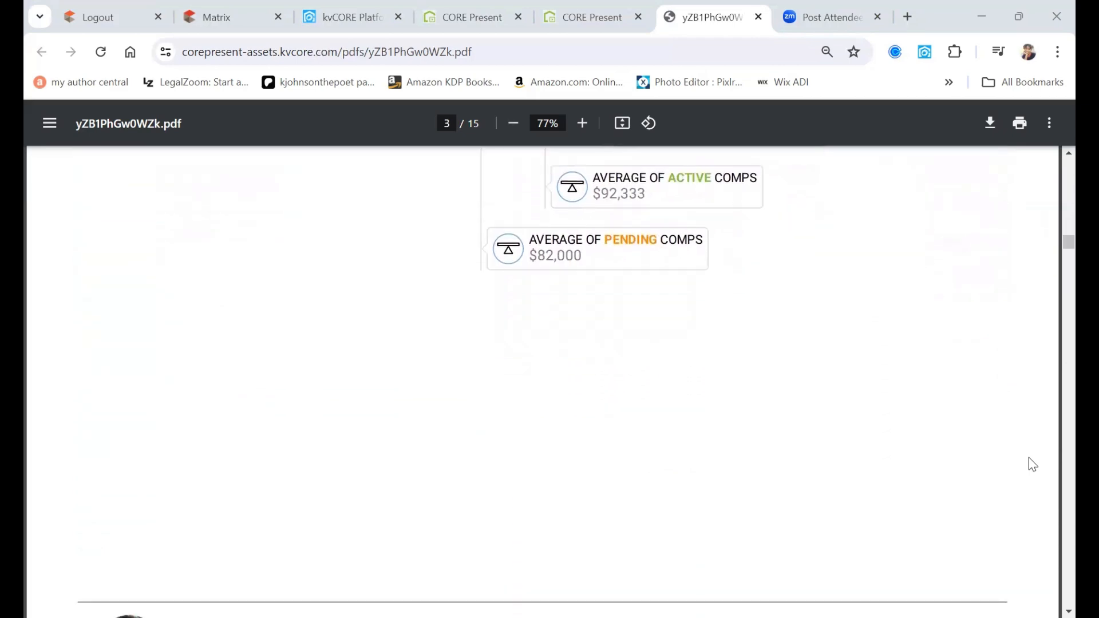
{"action": "scroll", "coordinate": [1033, 464], "scroll_direction": "down", "scroll_amount": 6}
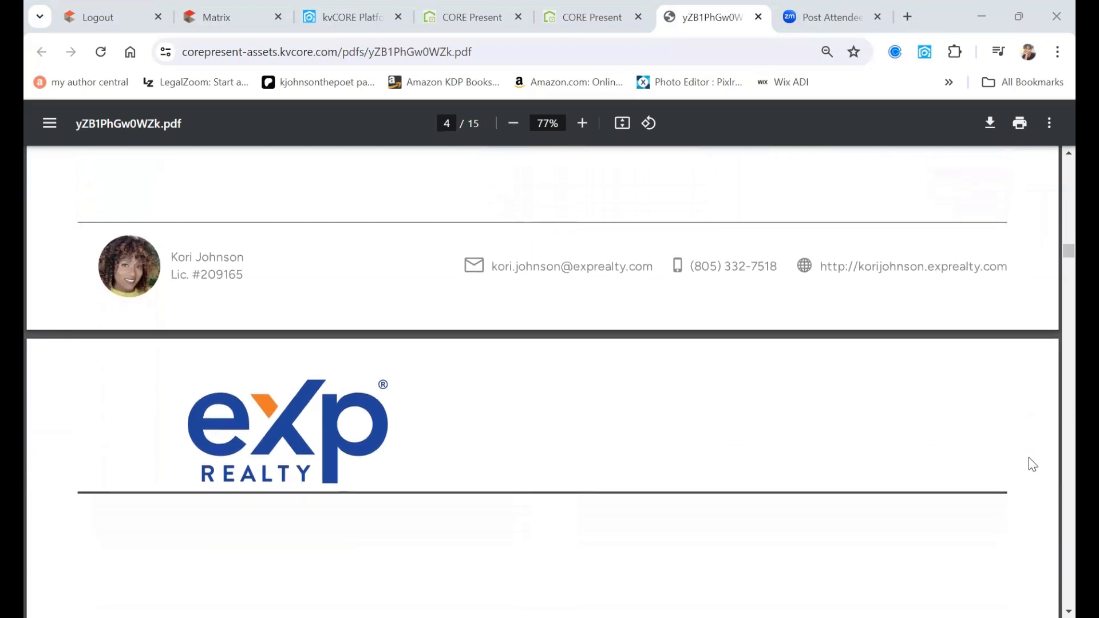
{"action": "scroll", "coordinate": [1029, 460], "scroll_direction": "down", "scroll_amount": 5}
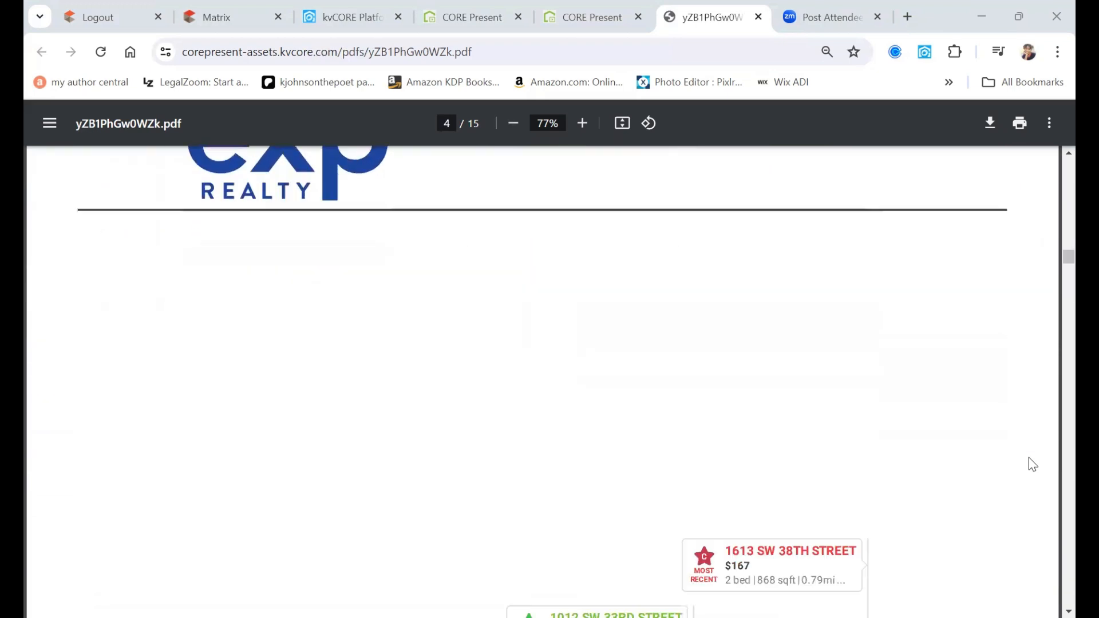
{"action": "scroll", "coordinate": [1033, 463], "scroll_direction": "down", "scroll_amount": 4}
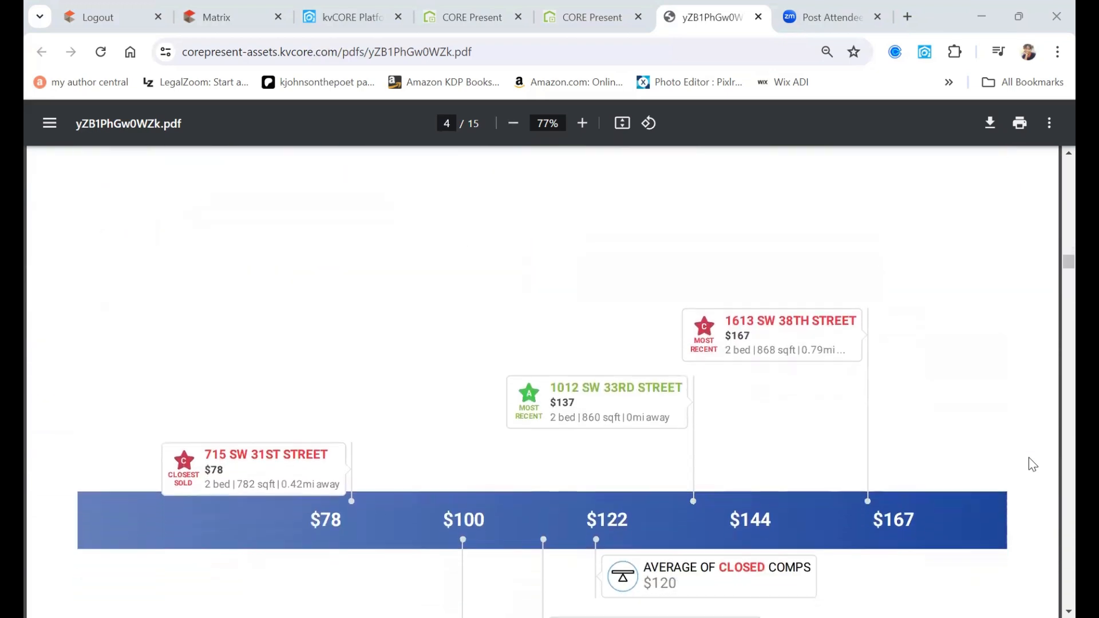
{"action": "scroll", "coordinate": [1033, 464], "scroll_direction": "down", "scroll_amount": 1}
{"action": "scroll", "coordinate": [1033, 464], "scroll_direction": "down", "scroll_amount": 3}
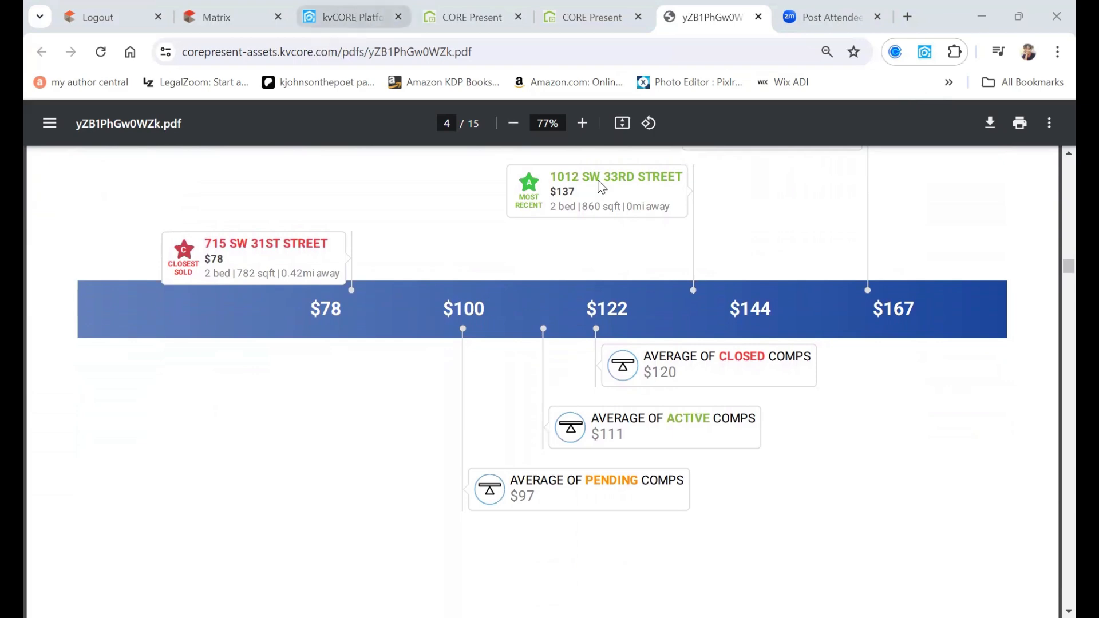
{"action": "left_click", "coordinate": [352, 17]}
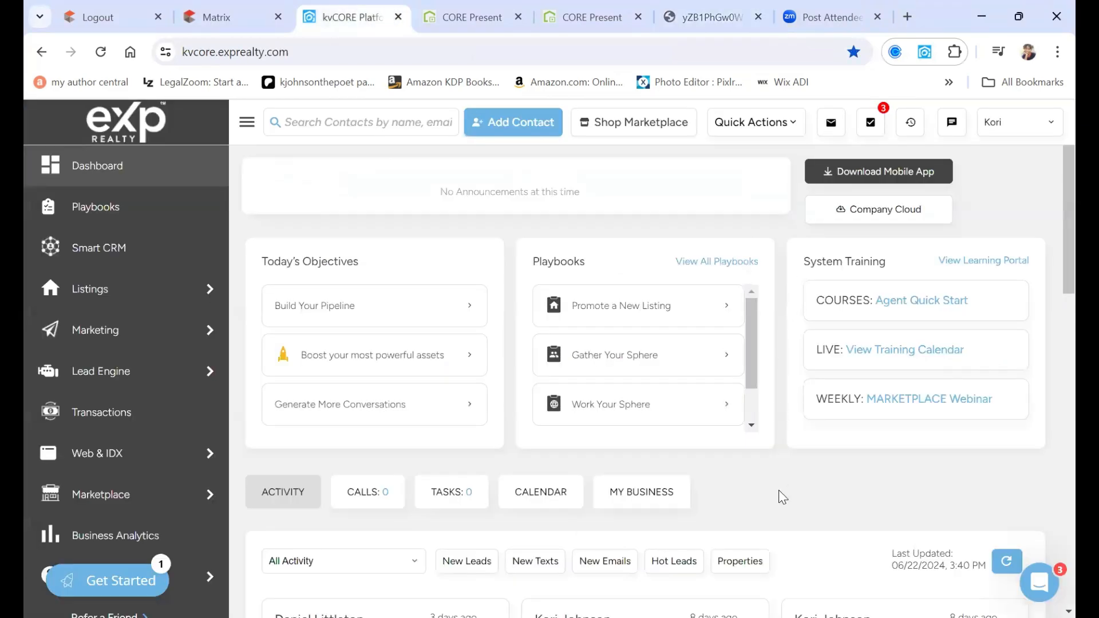